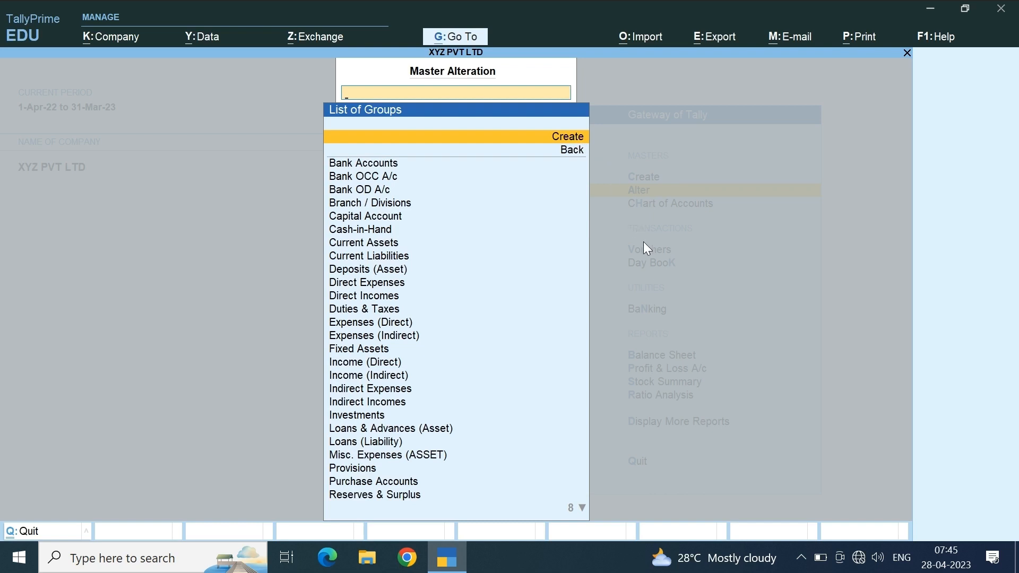
Step: Leave the master alteration lists and return to the Gateway of Tally
key("Escape")
key("Escape")
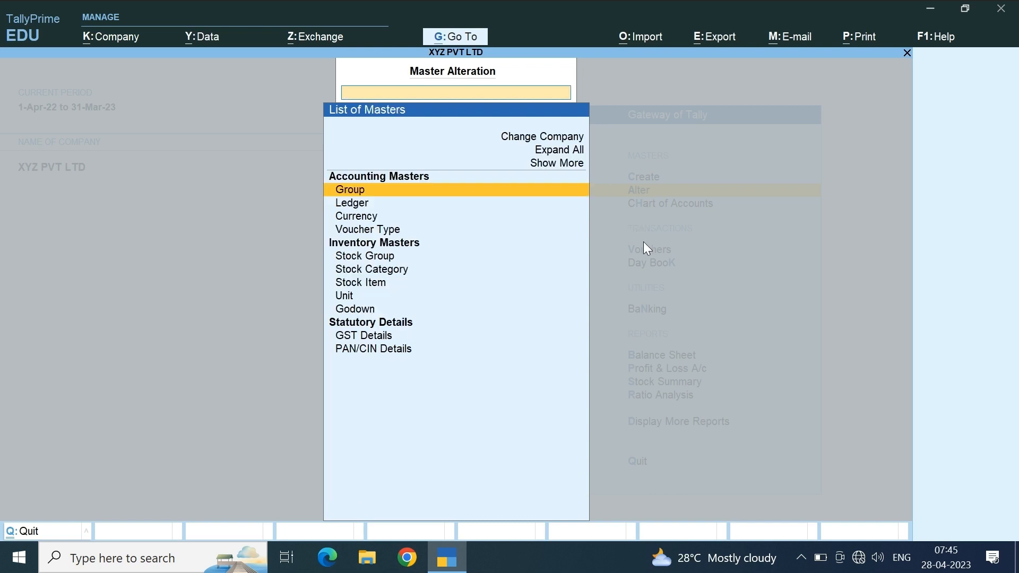
key("Escape")
key("n")
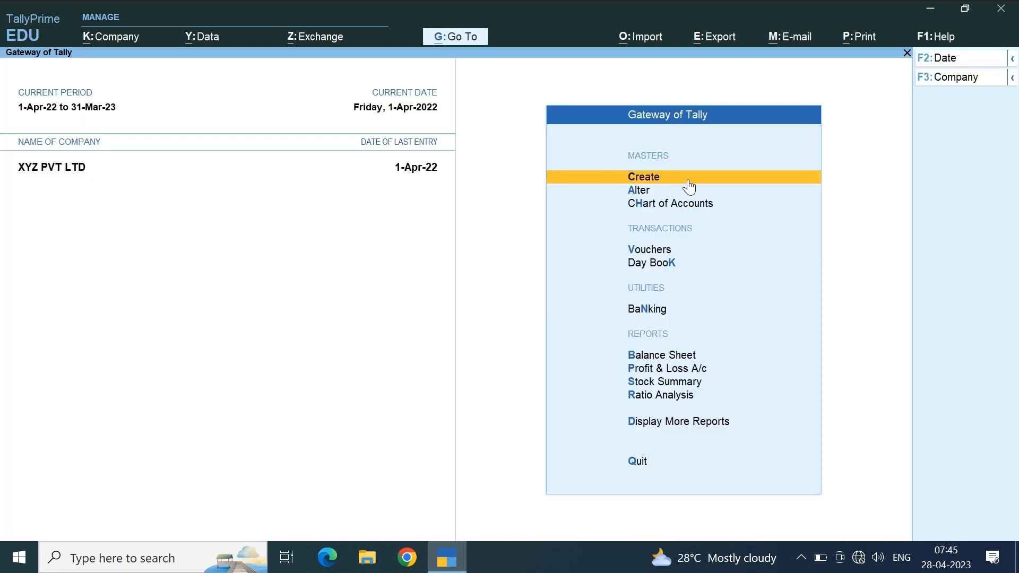
left_click(688, 180)
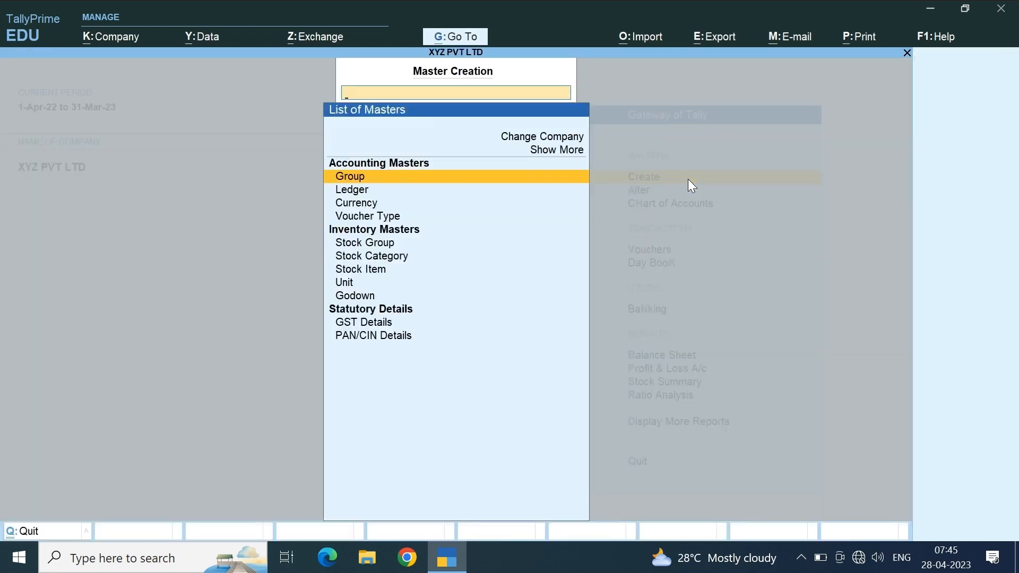
key("Down")
key("Down")
key("Up")
key("Return")
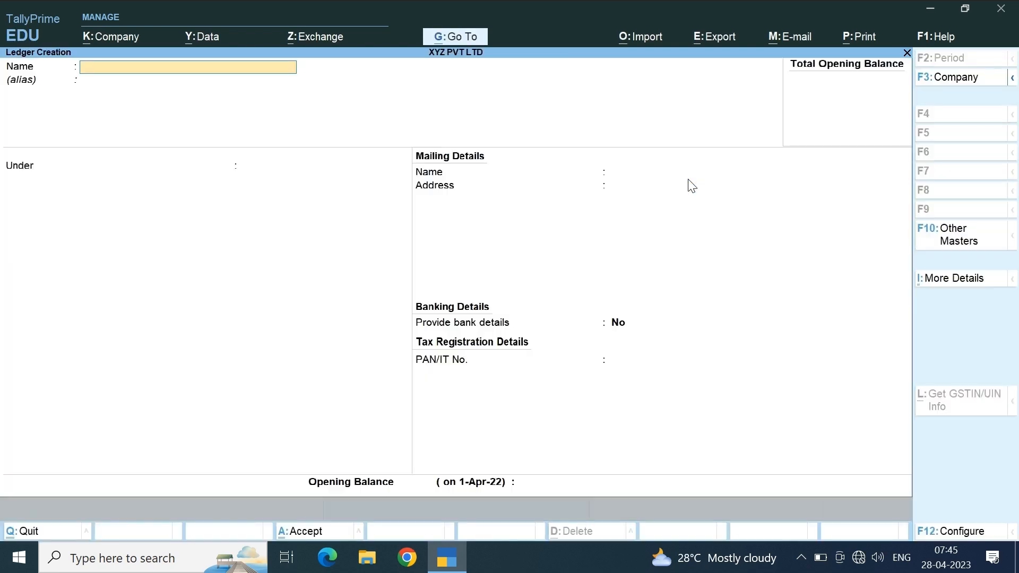
type("PNB BANK")
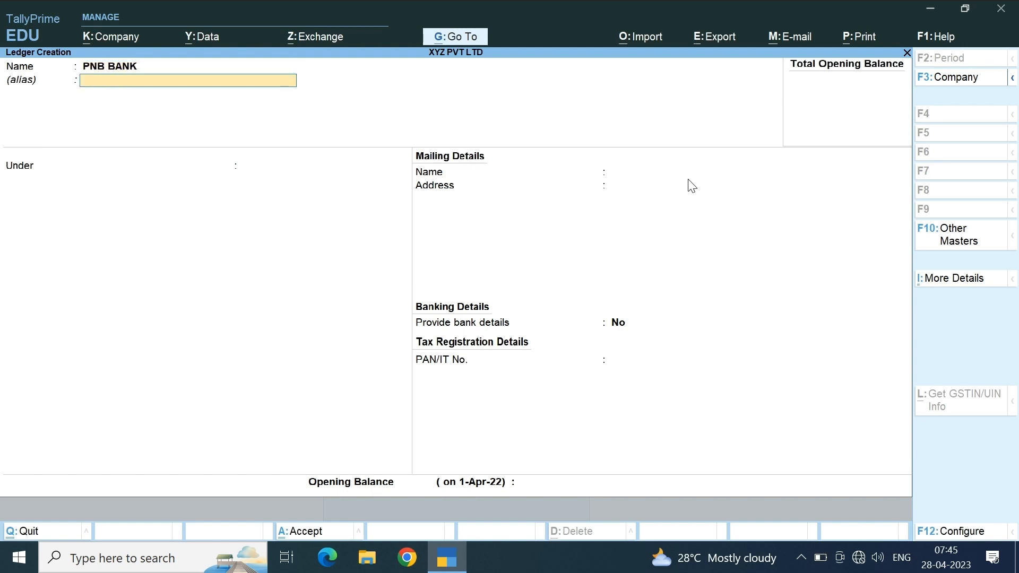
key("Return")
key("Return")
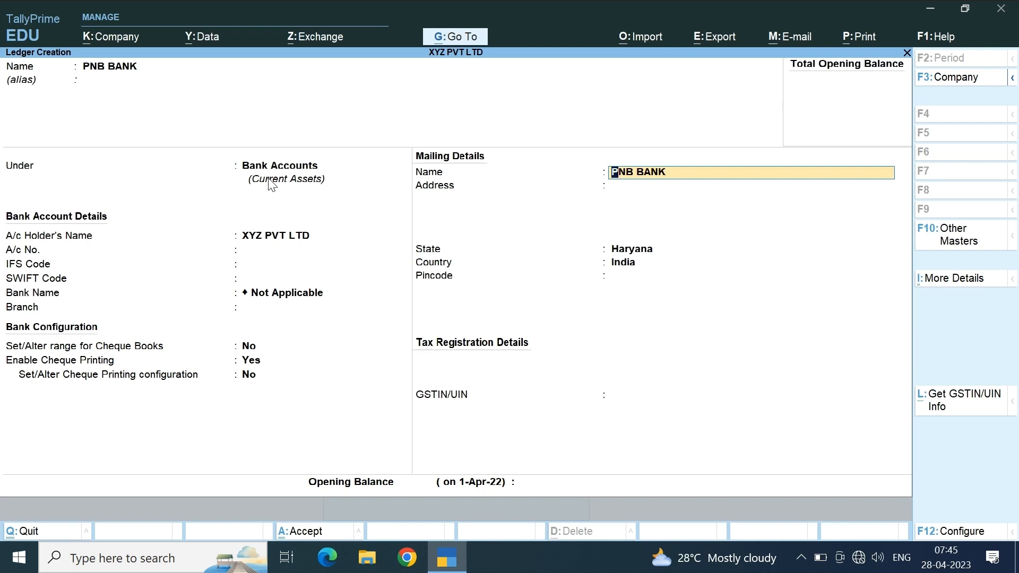
key("BackSpace")
key("Escape")
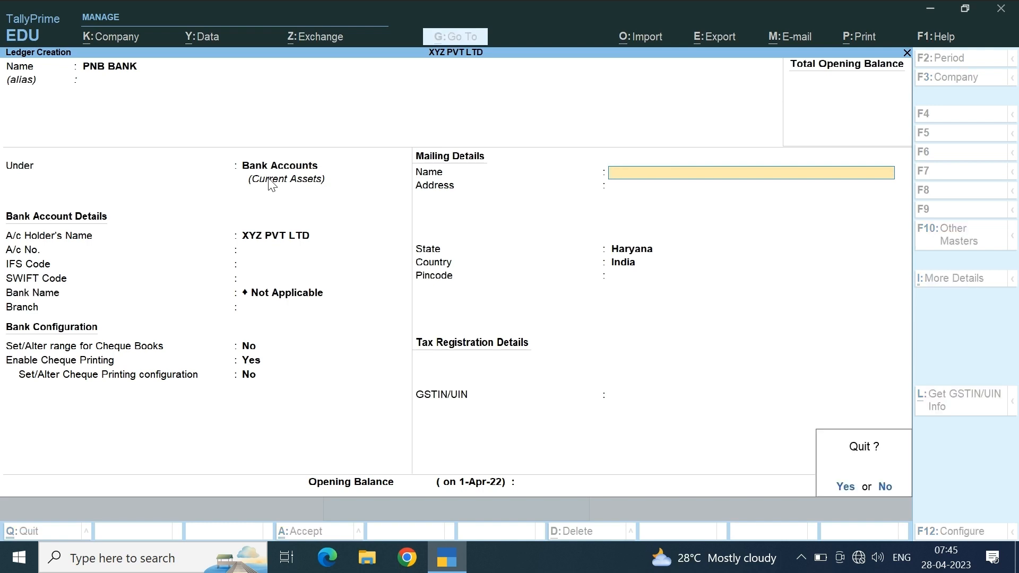
key("y")
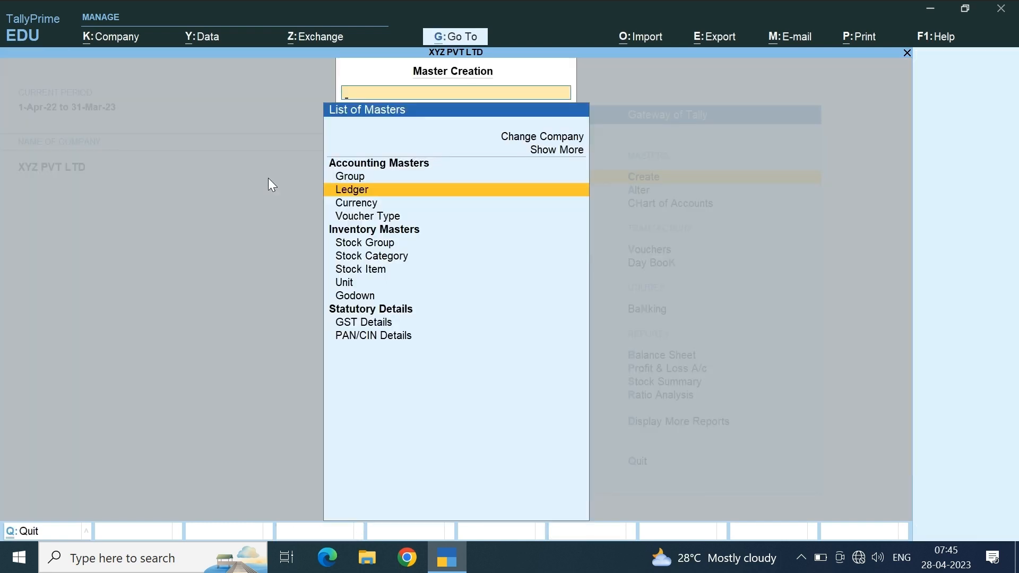
key("Escape")
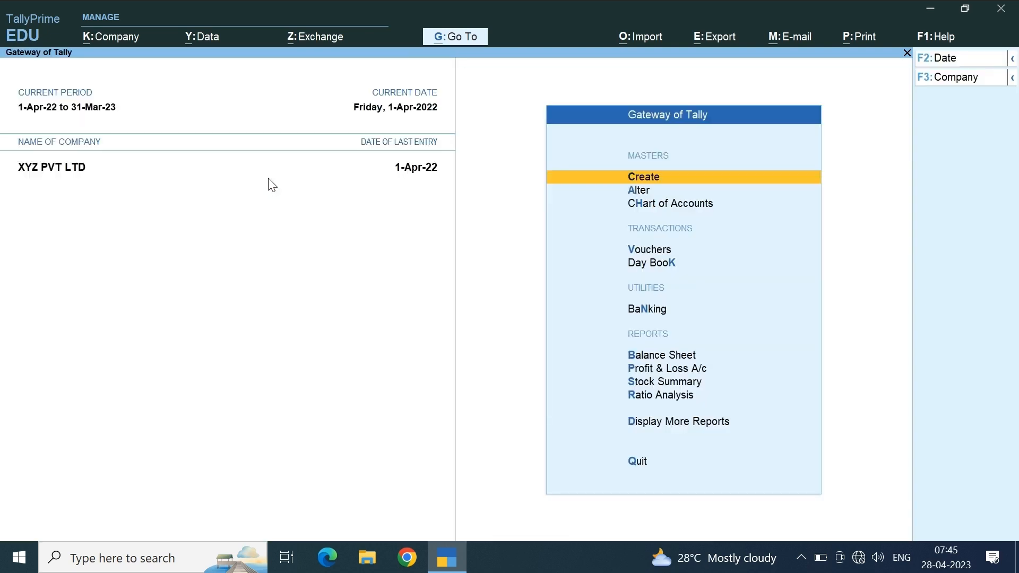
key("Escape")
key("n")
Step: Start a new accounting group in the masters and name it A SALESMAN
left_click(710, 181)
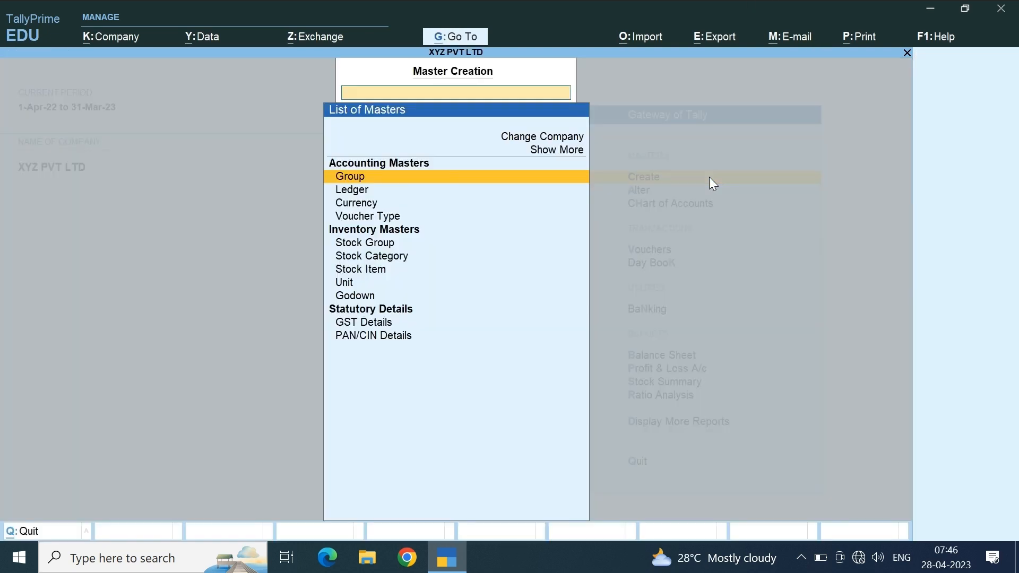
key("Return")
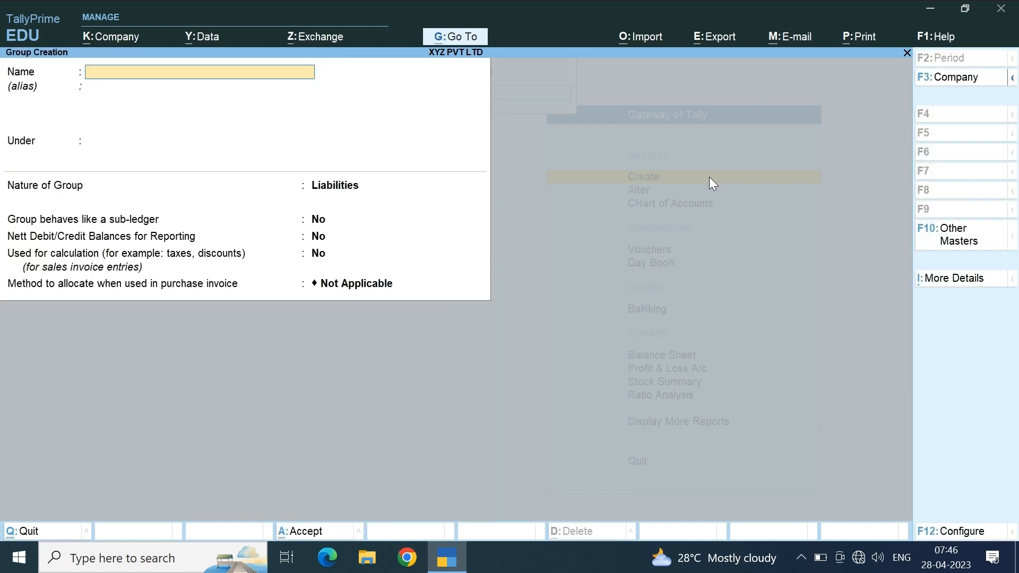
type("A SALESMAN")
key("Return")
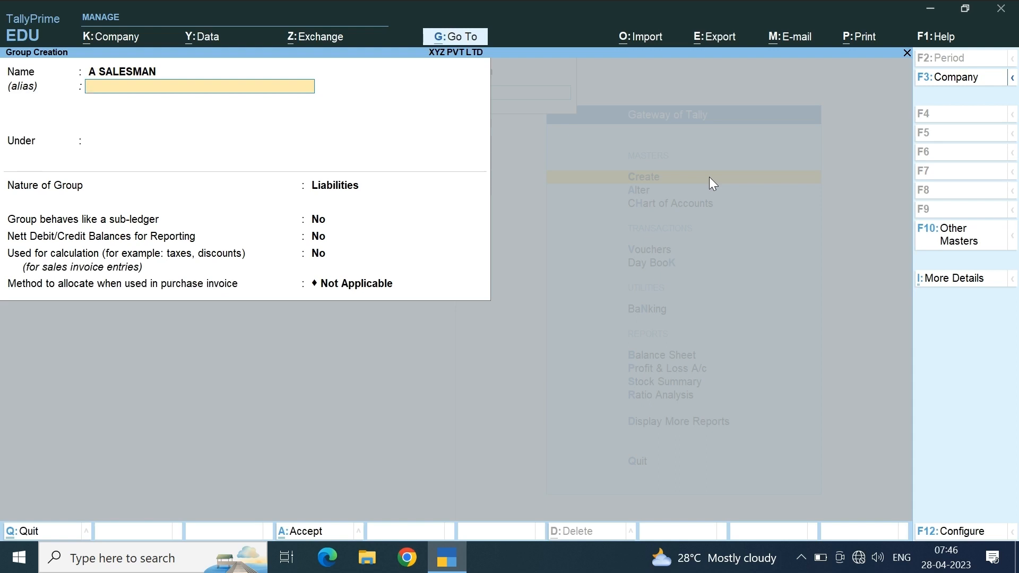
Step: Place the A SALESMAN group under Sundry Debtors, keep the other defaults and save it
key("Return")
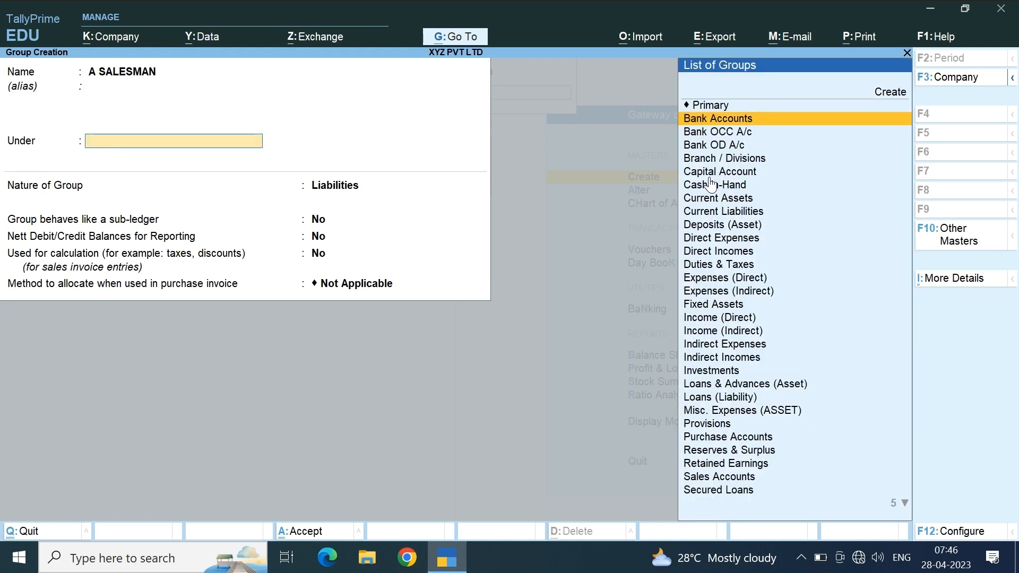
type("SUN")
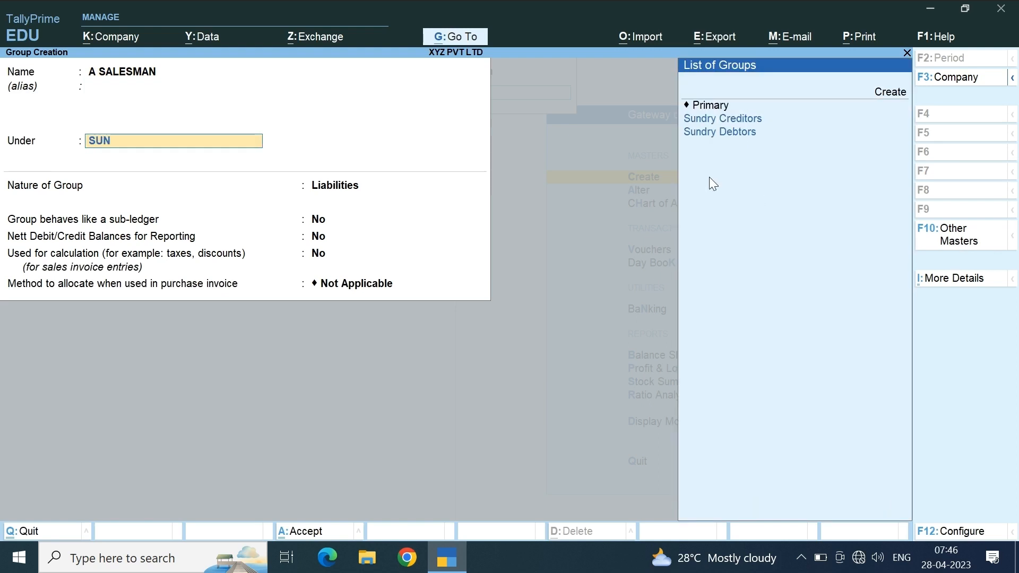
key("Down")
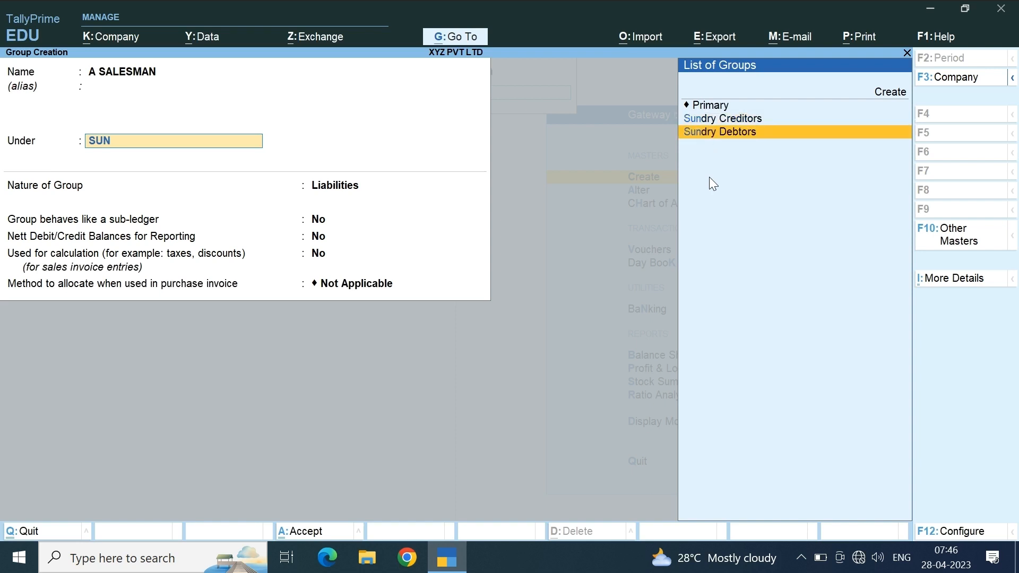
key("Return")
key("Return")
key("Return")
key("Return")
key("Return")
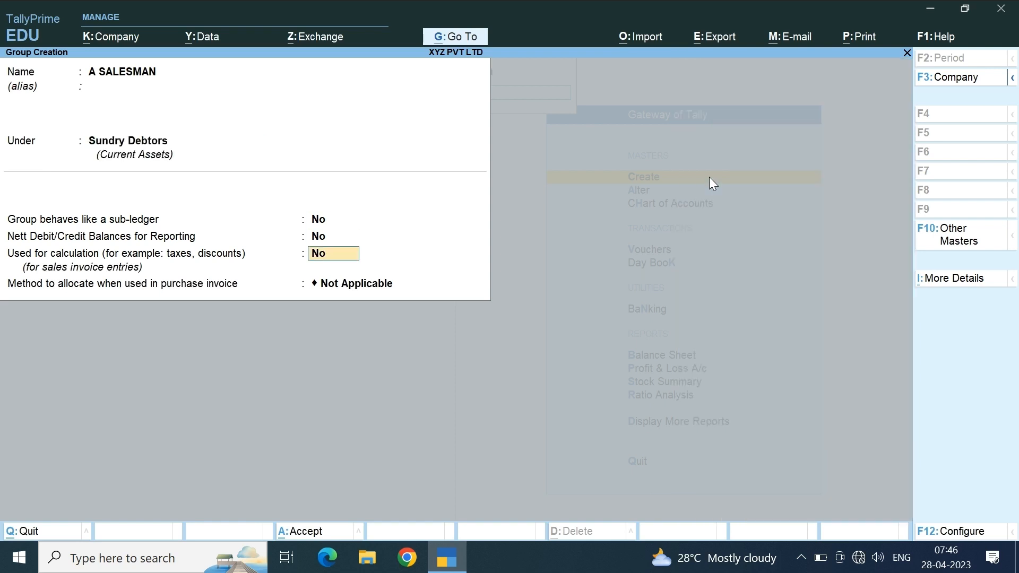
key("Return")
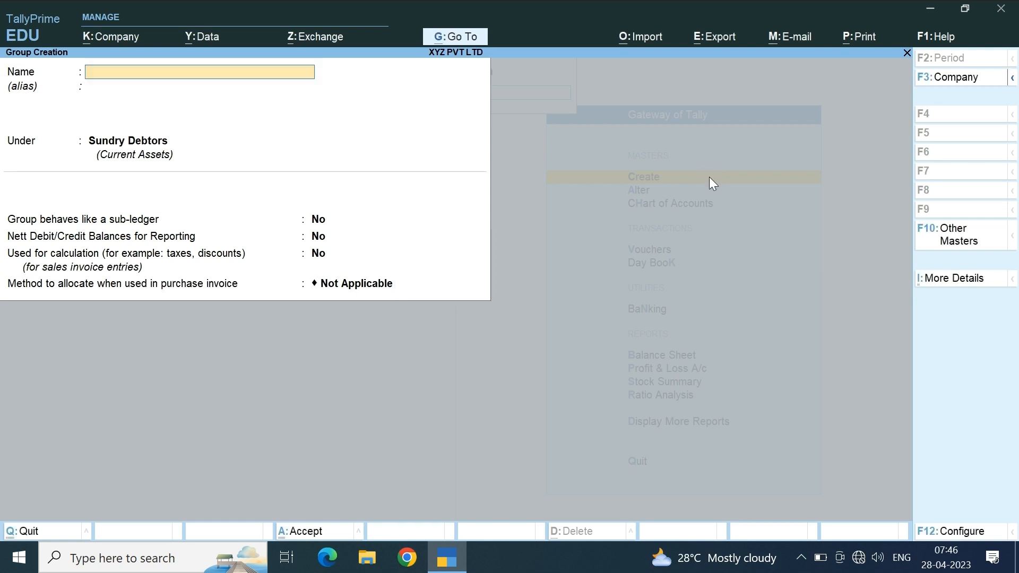
Step: Create a second group named B SALESMAN under Sundry Debtors with the default settings
type("B SALESMAN")
key("Return")
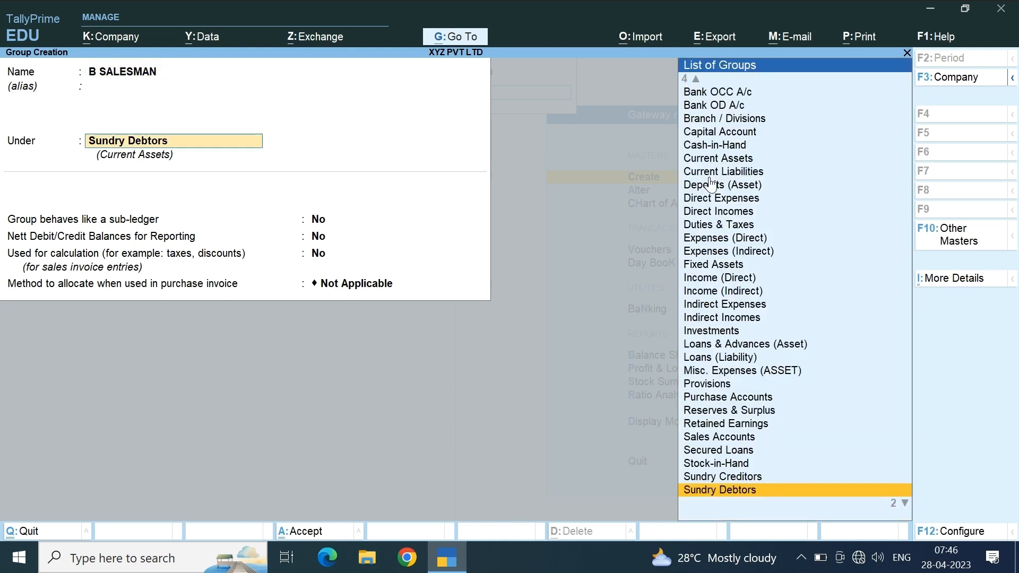
key("Return")
key("Return")
key("Return")
key("Return")
key("Return")
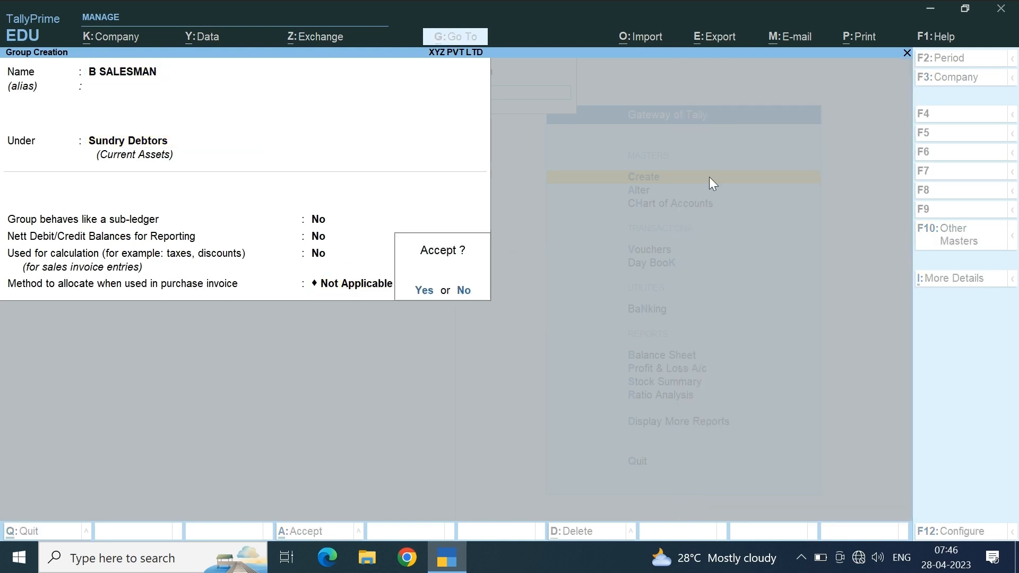
key("Return")
Step: Create a third group named C SALESMAN under Sundry Debtors with default settings, then leave group creation
type("C SALE")
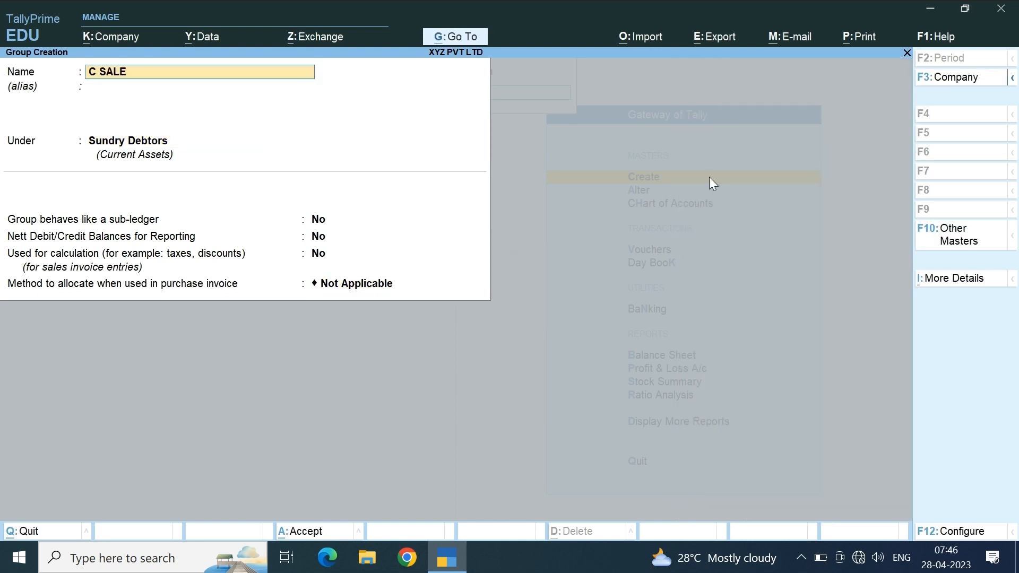
type("SMAN")
key("Return")
key("Return")
key("Return")
key("Return")
key("Return")
key("Return")
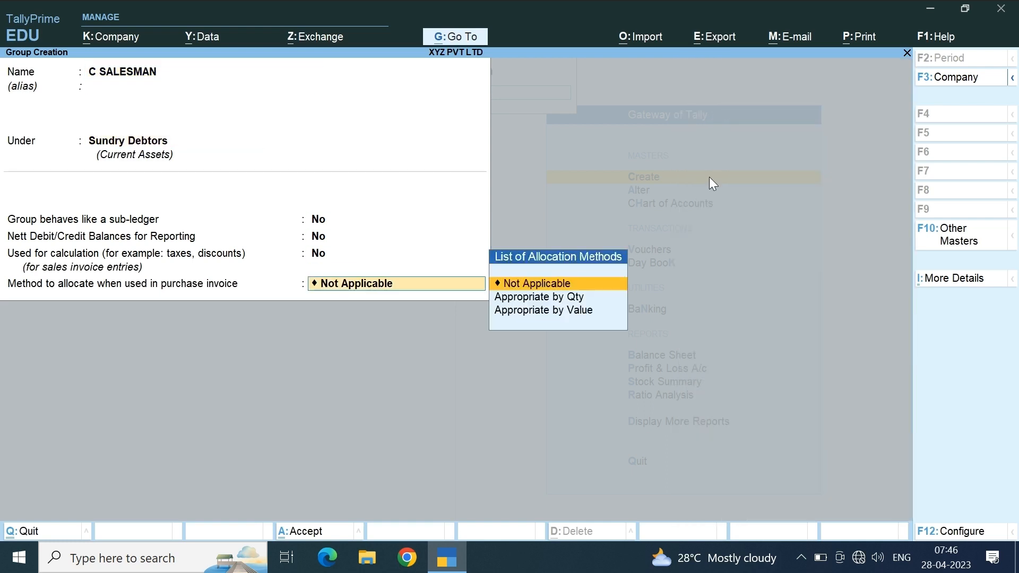
key("Return")
key("Return")
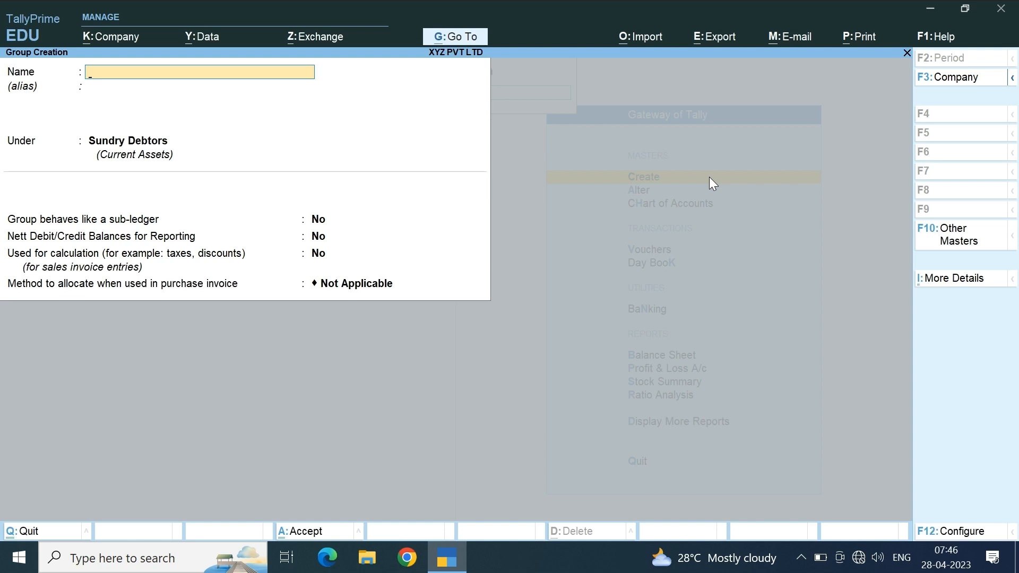
key("Escape")
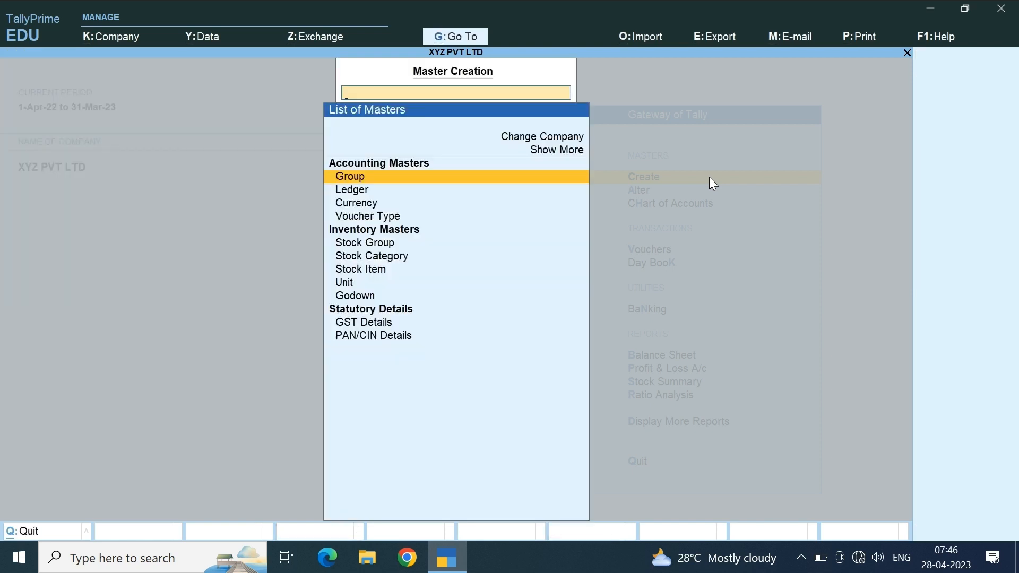
Step: Start a new ledger named RAJ MEDICALS without an alias, ready for choosing its parent group
key("Down")
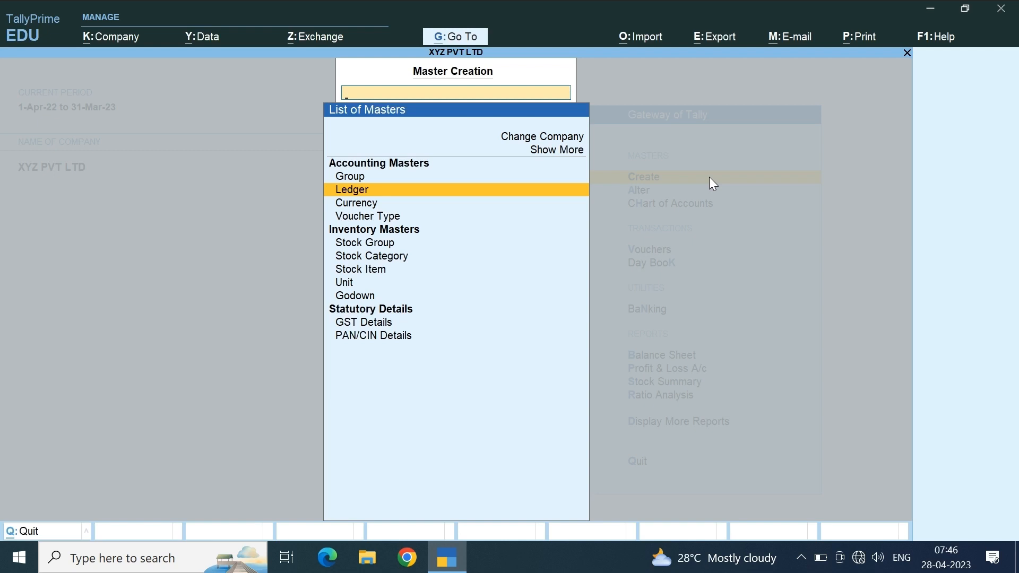
key("Return")
type("R")
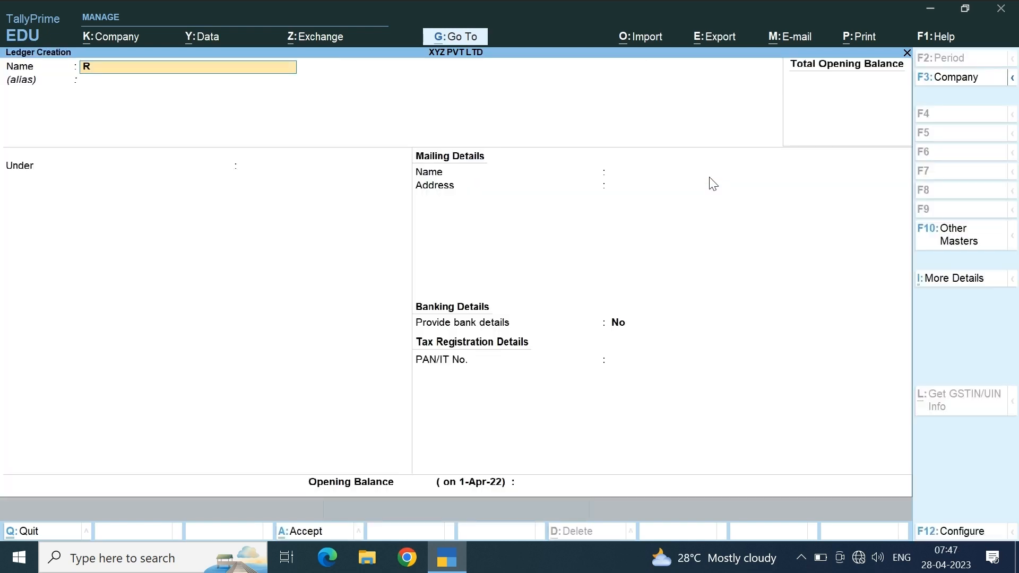
type("AJ MEDICALS")
key("Return")
key("Return")
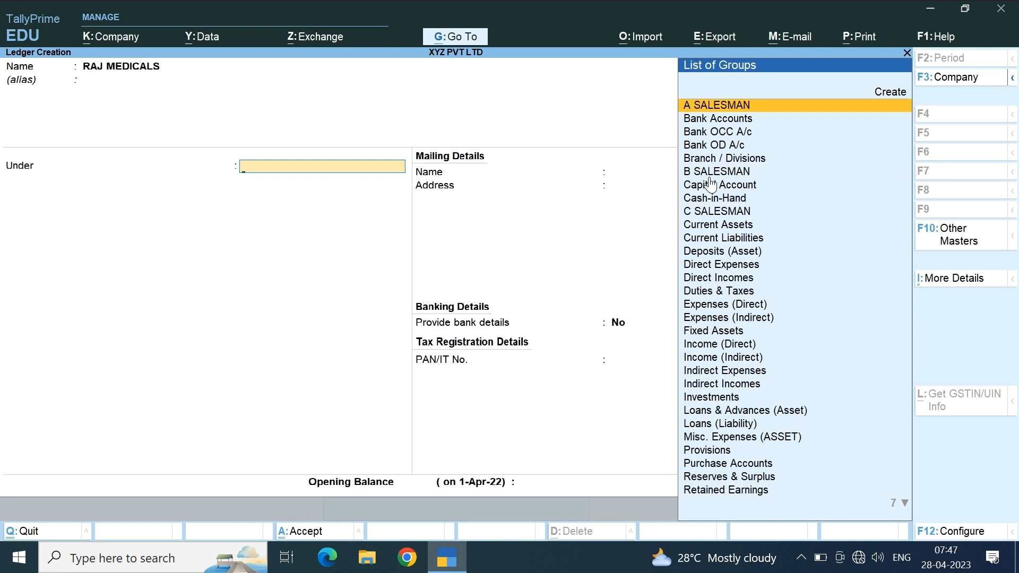
Step: Examine the available parent groups for the new ledger, from A SALESMAN down to C SALESMAN
key("Down")
key("Down")
key("Down")
key("Down")
key("Down")
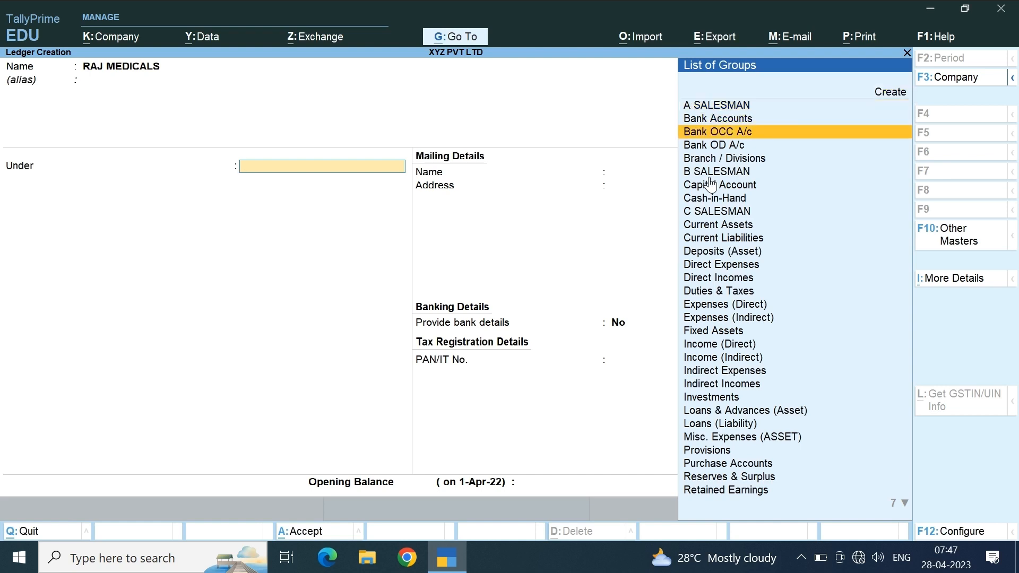
key("Down")
key("Down")
key("Down")
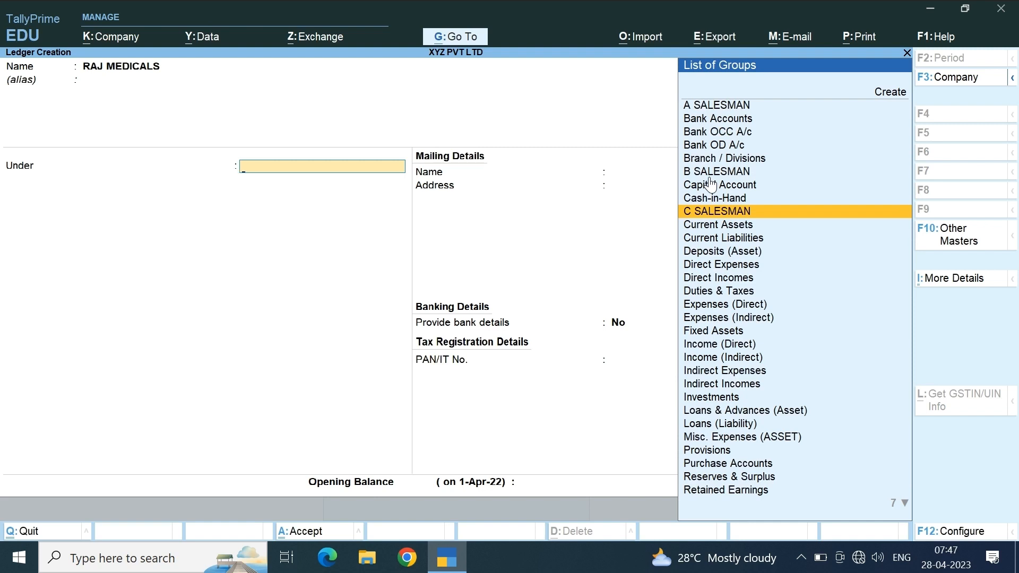
key("Up")
key("Up")
key("Up")
key("Up")
key("Up")
key("Up")
key("Up")
key("Up")
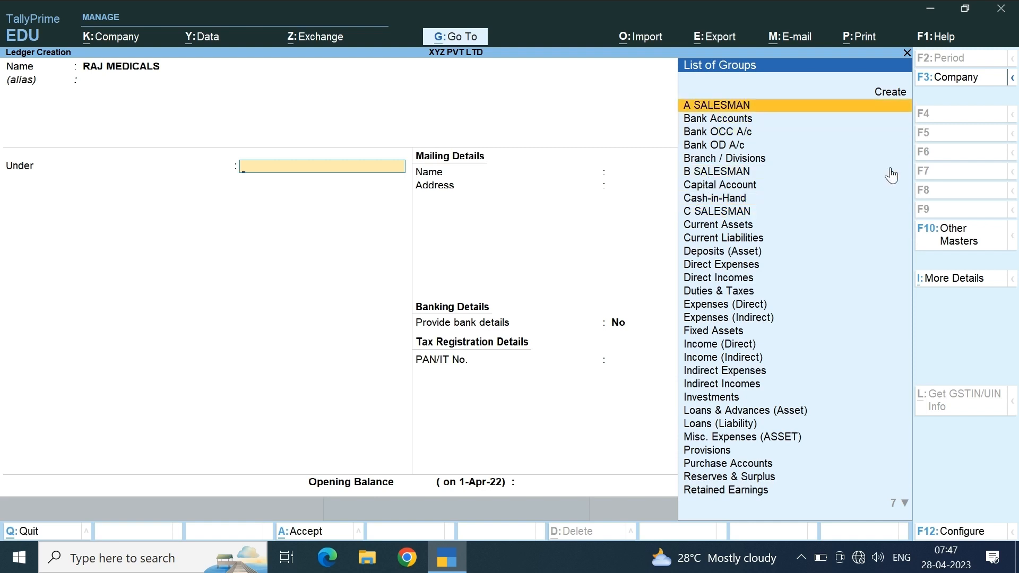
Step: Assign the RAJ MEDICALS ledger to the A SALESMAN group, keep the remaining defaults and save it
key("Return")
key("Return")
key("Return")
key("Return")
key("Return")
key("Return")
key("Return")
key("Return")
key("Return")
key("Return")
key("Return")
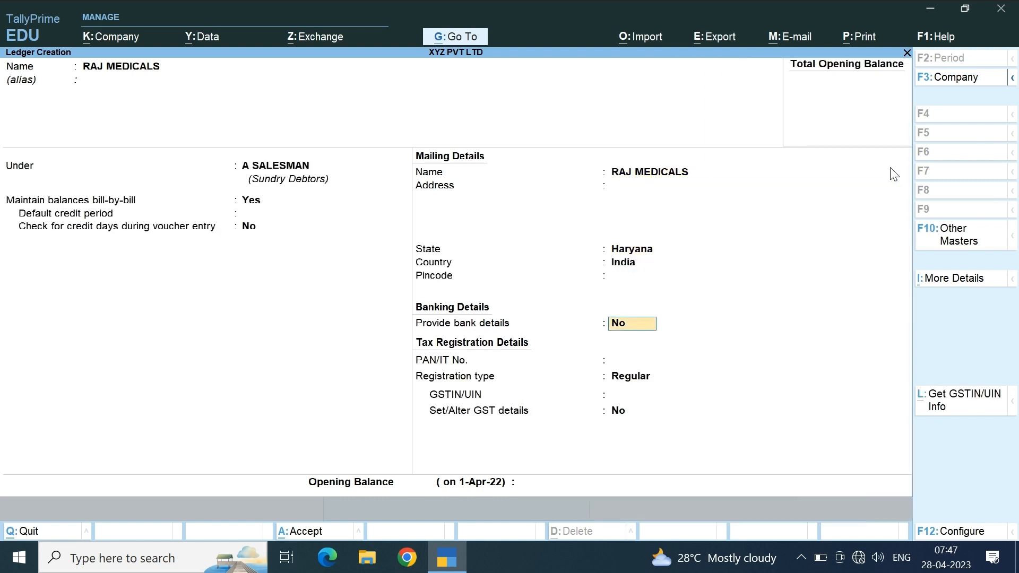
key("Return")
key("Return")
key("Return")
key("Return")
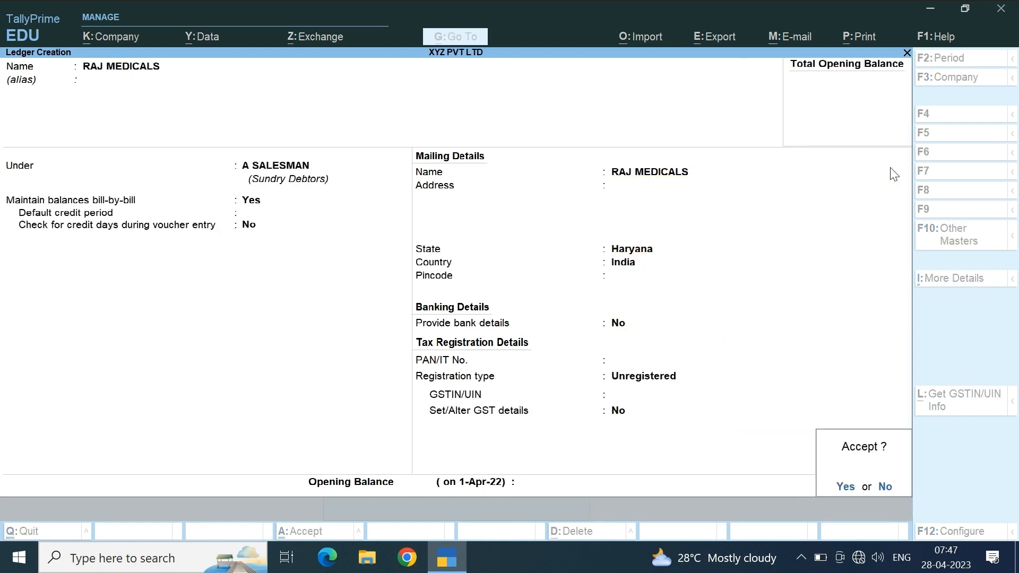
Step: Name the next ledger SHAM MEDICALS and place it under the B SALESMAN group
type("SHAM MEDICALS")
key("Return")
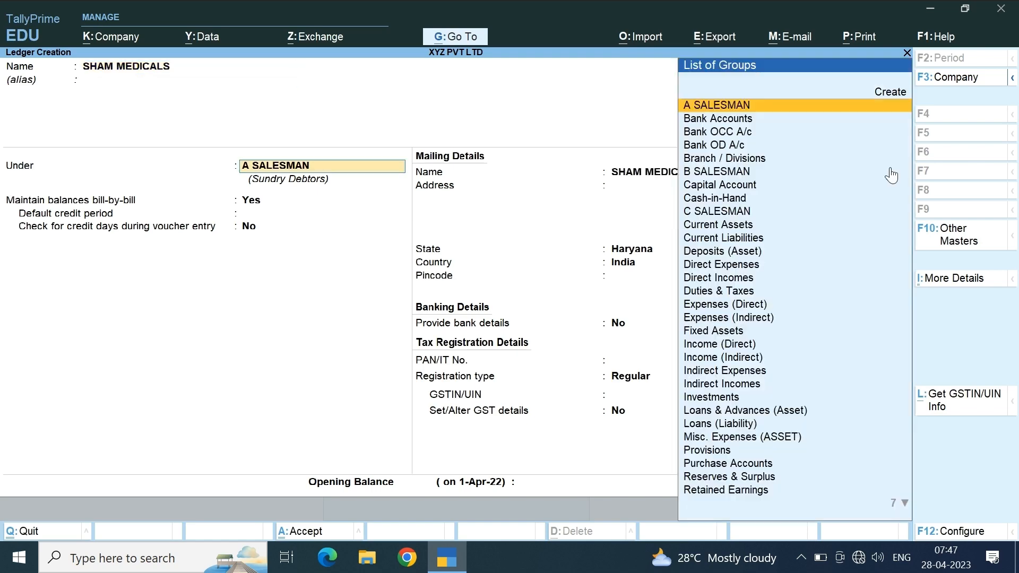
type("B")
key("Down")
key("Down")
key("Down")
key("Down")
key("Return")
Step: Keep the default mailing, banking and tax details of the SHAM MEDICALS ledger and save it
key("Return")
key("Return")
key("Return")
key("Return")
key("Return")
key("Return")
key("Return")
key("Return")
key("Return")
key("Return")
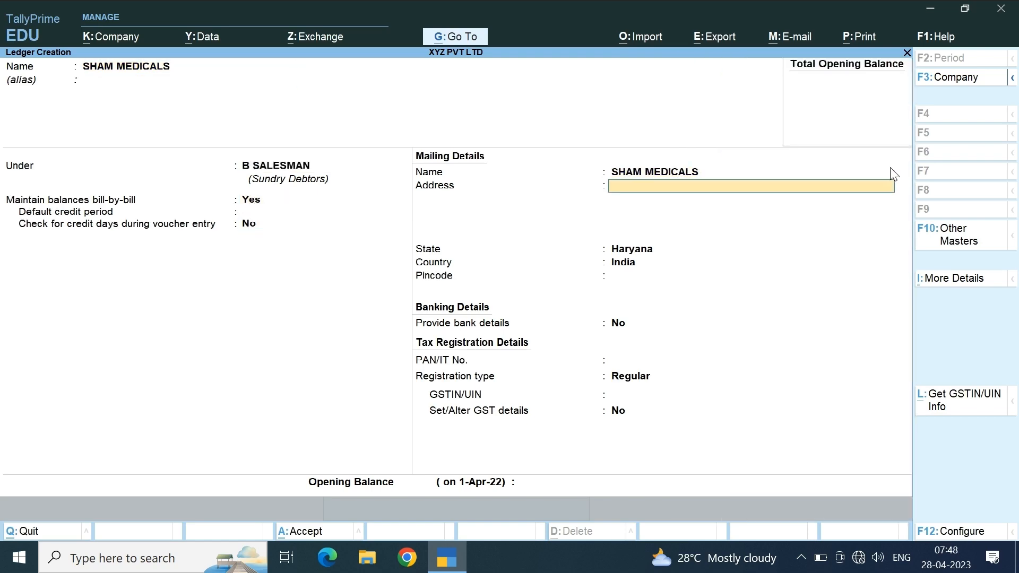
key("Down")
key("Return")
key("Return")
key("Return")
key("Return")
Step: Name the next ledger RAM MEDICALS and place it under the C SALESMAN group
type("RAM MEDICALS")
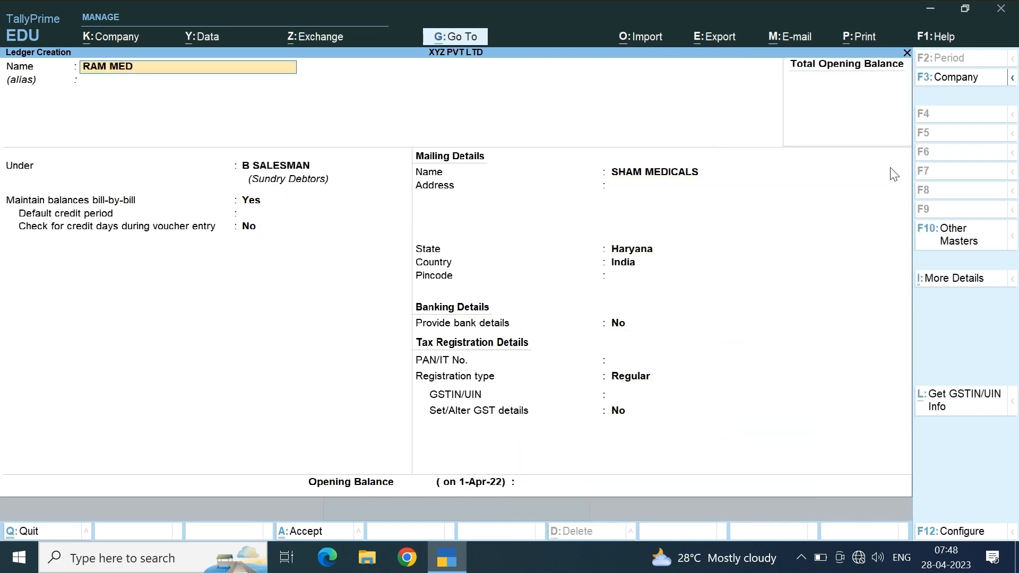
key("Return")
key("Return")
type("C")
key("Down")
key("Down")
key("Return")
Step: Keep the default mailing and banking details of the RAM MEDICALS ledger, set its registration type to Unregistered and save it
key("Return")
key("Return")
key("Return")
key("Return")
key("Return")
key("Return")
key("Return")
key("Return")
key("Return")
key("Return")
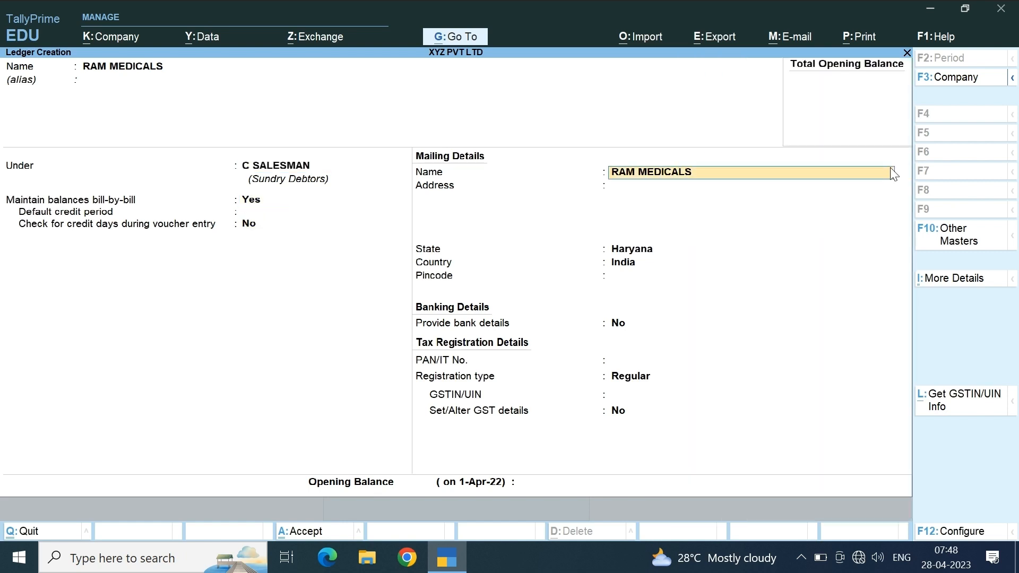
key("Return")
key("BackSpace")
key("Down")
key("Return")
key("Return")
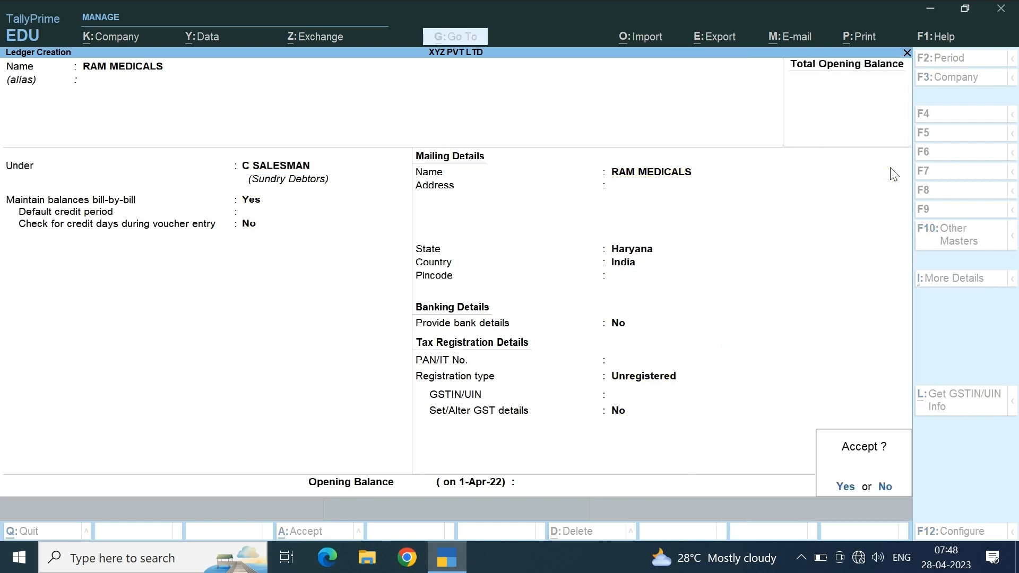
key("Return")
Step: Create the next ledger AJ MEDICALS under the C SALESMAN group and save it
type("AJ ENT")
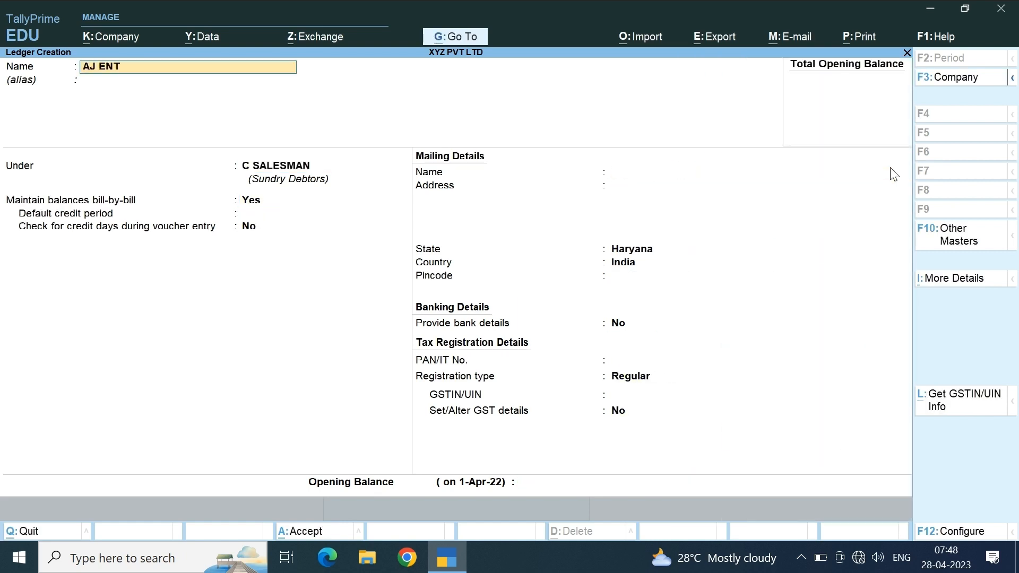
key("BackSpace")
key("BackSpace")
key("BackSpace")
type("MEDICALS")
key("Return")
key("Return")
key("ctrl")
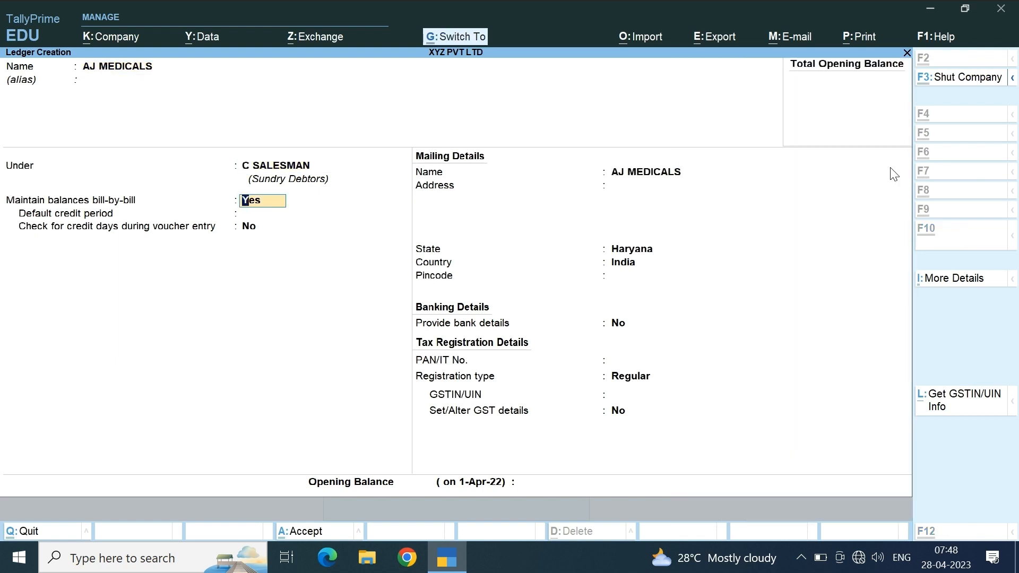
key("ctrl+a")
Step: Name the next ledger SANJAY MEDICALS, go through its remaining details and save it
type("SANJAY MEDICALS")
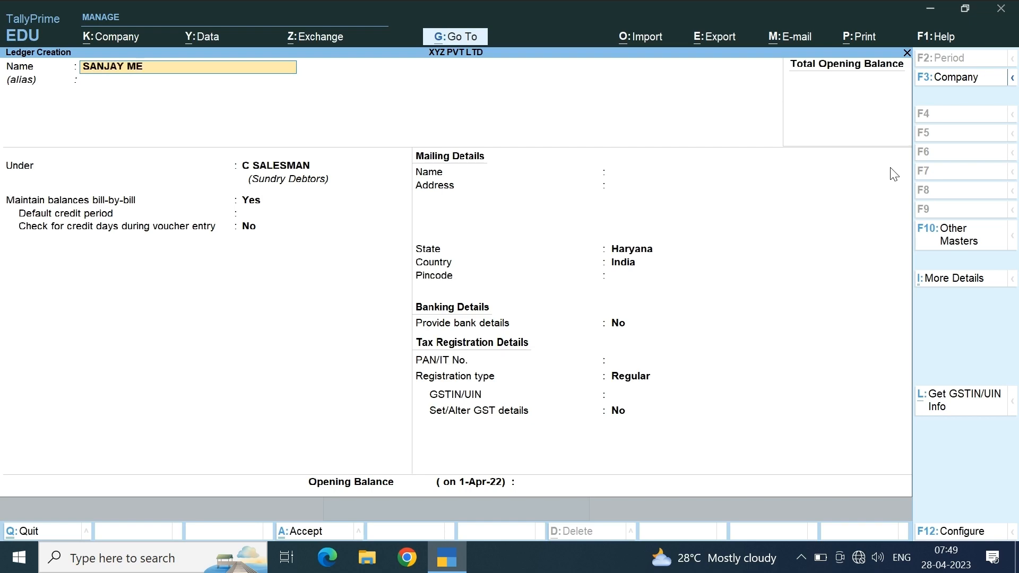
key("Return")
key("Return")
key("Return")
key("Return")
key("Return")
key("Return")
key("Return")
key("Return")
key("Return")
key("Return")
key("Return")
key("Return")
key("Return")
key("Down")
key("Return")
key("ctrl+a")
Step: Leave ledger creation and start a new sales voucher
key("Escape")
key("Escape")
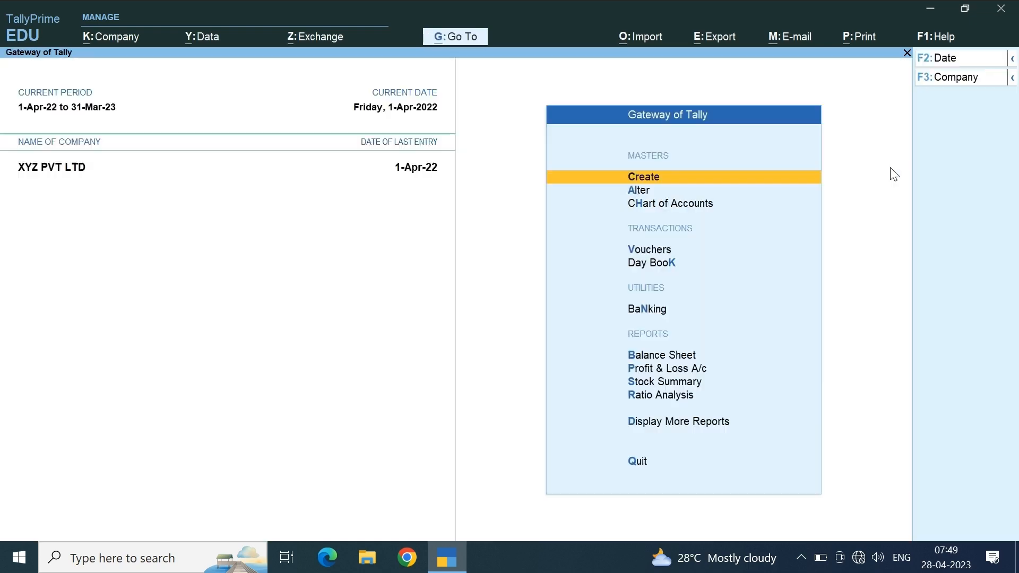
key("Down")
key("Down")
key("Down")
key("Return")
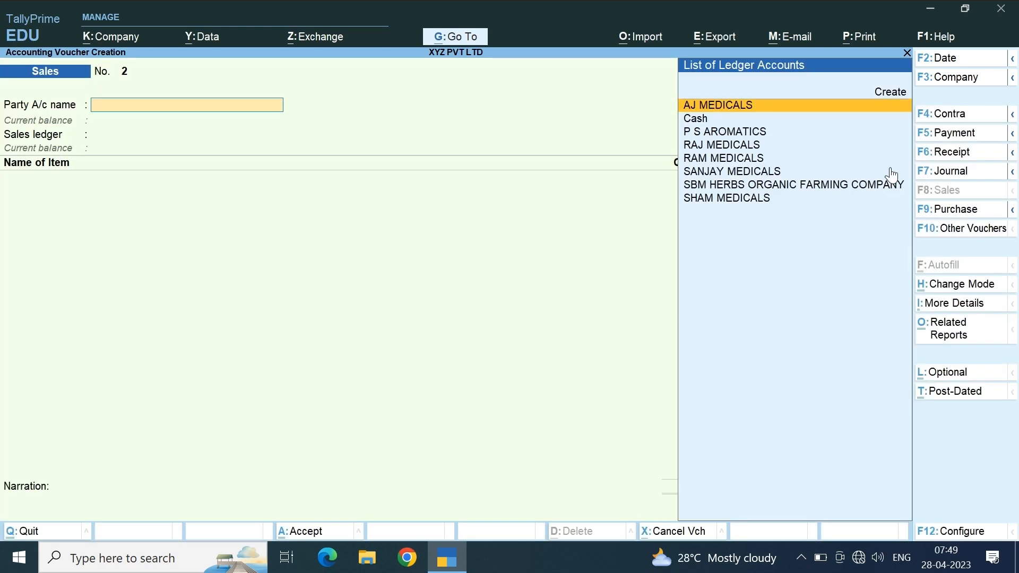
Step: Choose AJ MEDICALS as the party account of the sales voucher
key("Down")
key("Down")
key("Down")
key("Down")
key("Down")
key("Down")
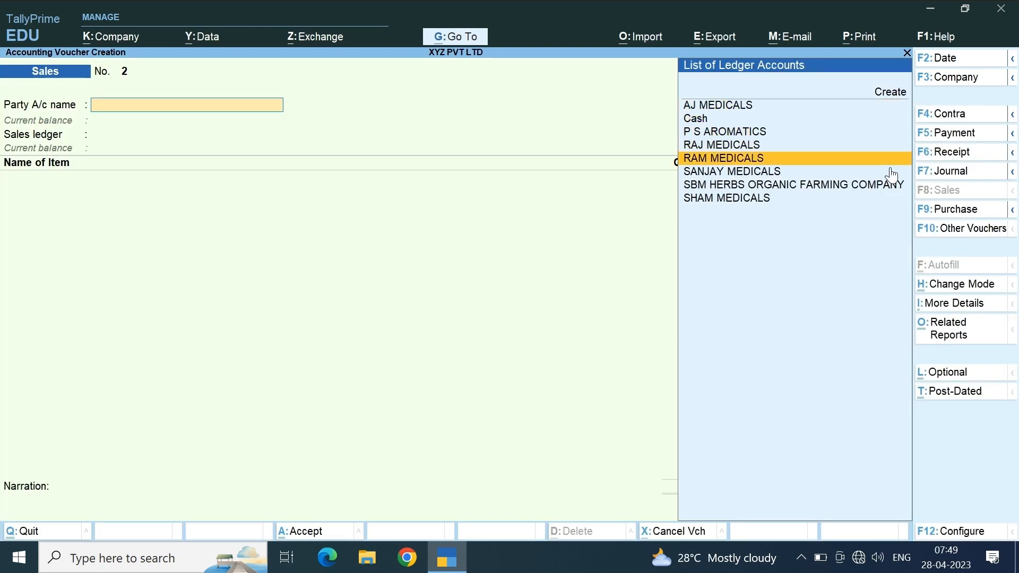
key("Up")
key("Up")
key("Up")
key("Up")
key("Up")
key("Up")
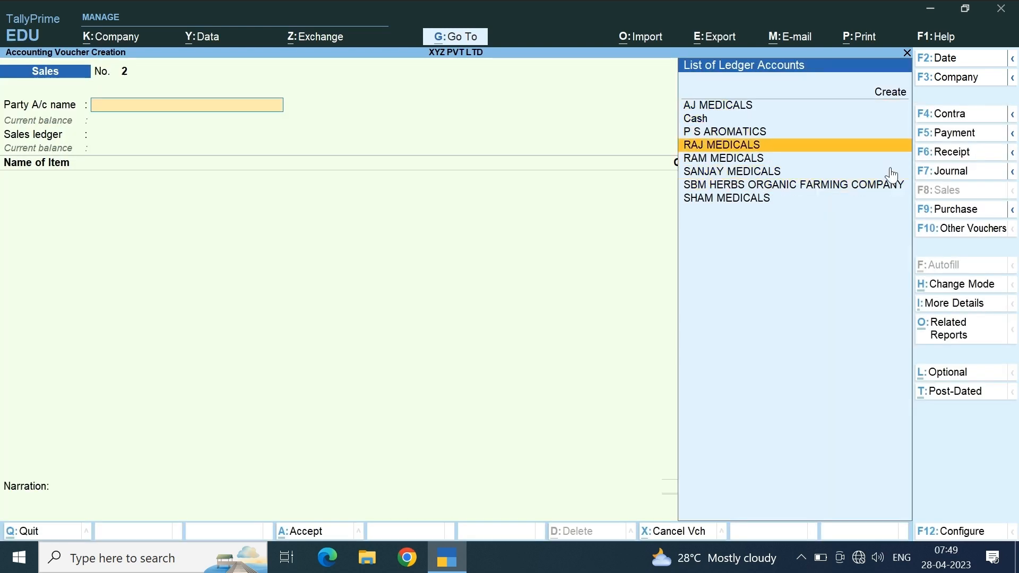
key("Return")
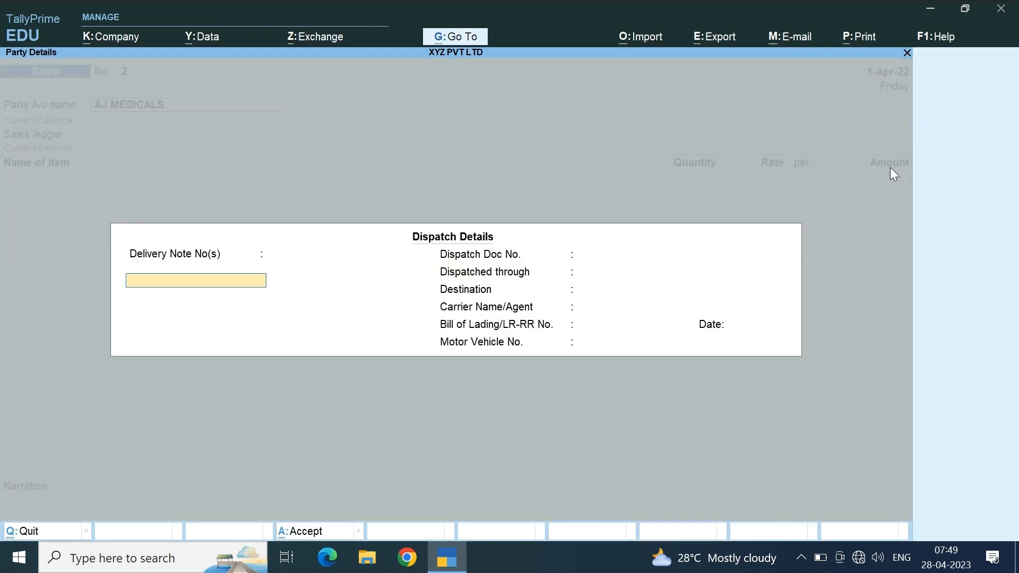
Step: Leave the dispatch details blank, keep the default party details and use SALE ACCOUNT as the sales ledger
key("Return")
key("Return")
key("Return")
key("Return")
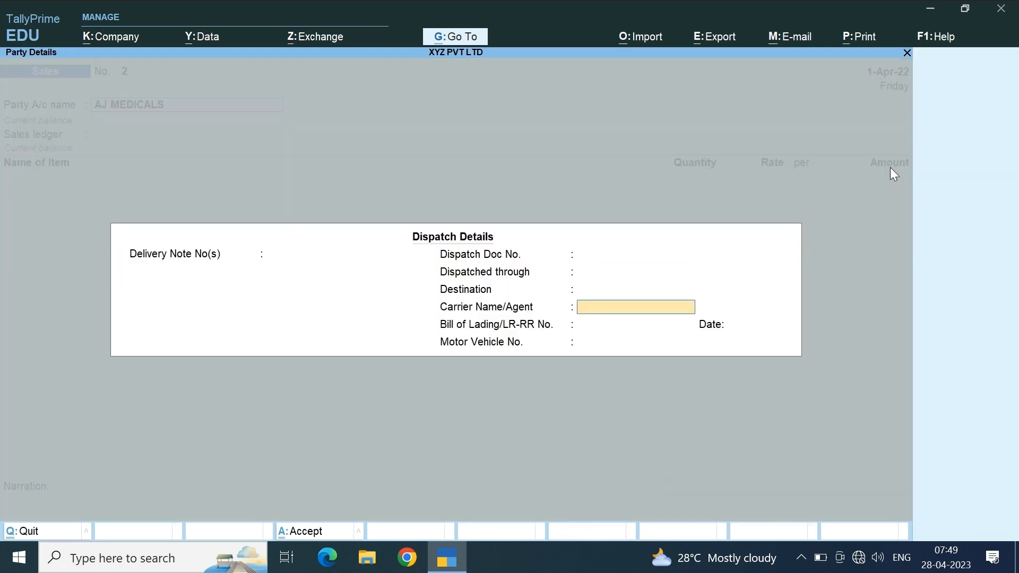
key("Return")
key("Return")
key("Return")
key("Return")
key("Return")
key("Return")
key("Return")
key("Return")
key("Return")
key("Return")
key("Return")
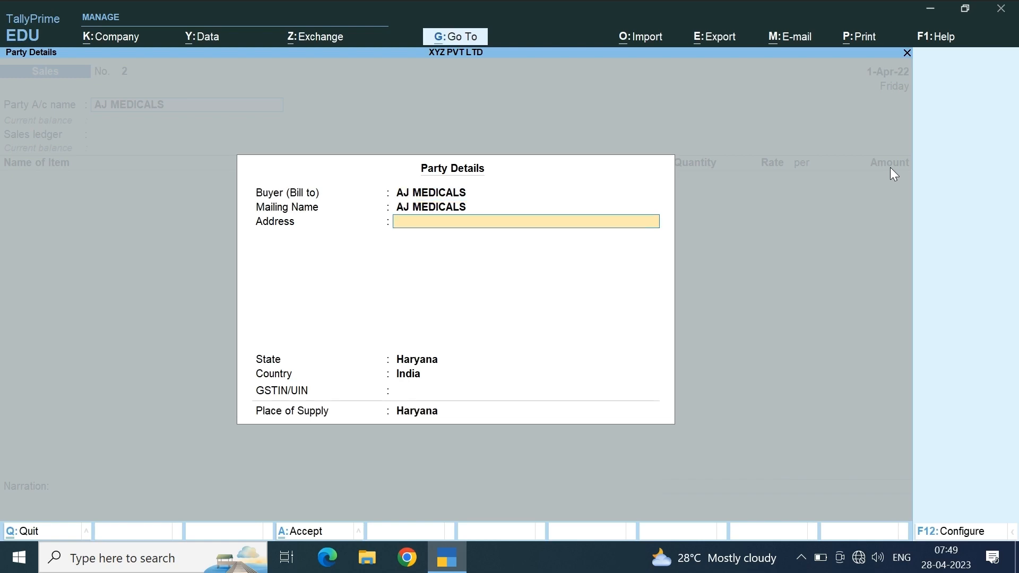
key("Return")
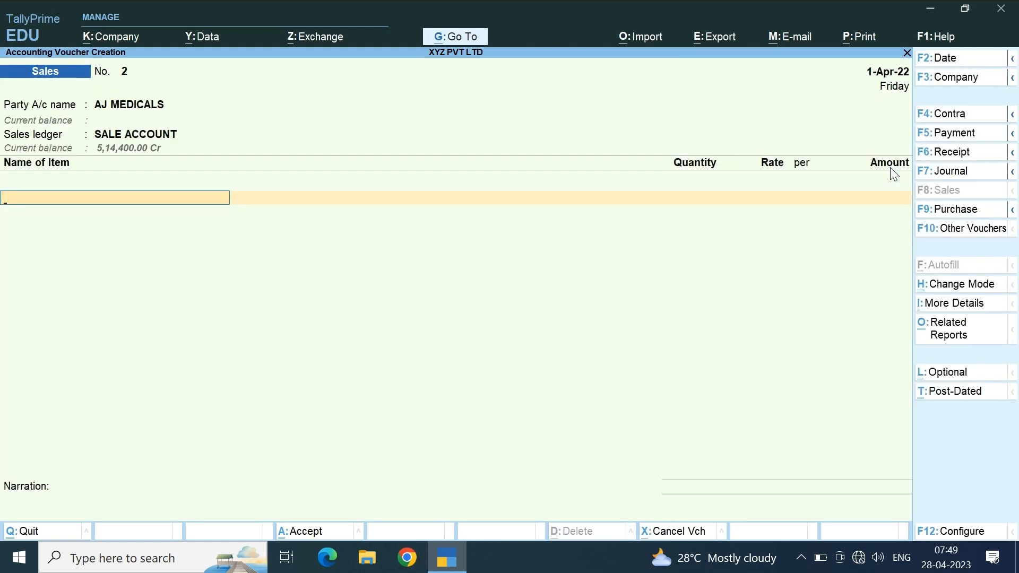
Step: Choose TRIPHLA POWDER 100 GM as the stock item for the AJ MEDICALS sale
key("Down")
key("Down")
key("Down")
key("Down")
key("Down")
key("Down")
key("Down")
key("Down")
key("Down")
key("Down")
key("Down")
key("Down")
key("Down")
key("Down")
key("Down")
key("Down")
key("Down")
key("Down")
key("Down")
key("Down")
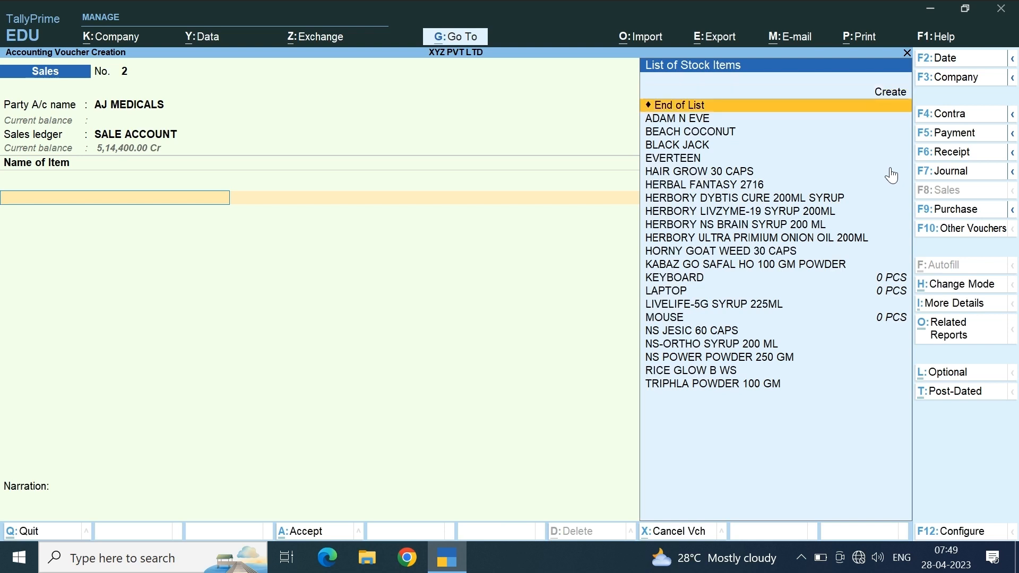
type("TRI")
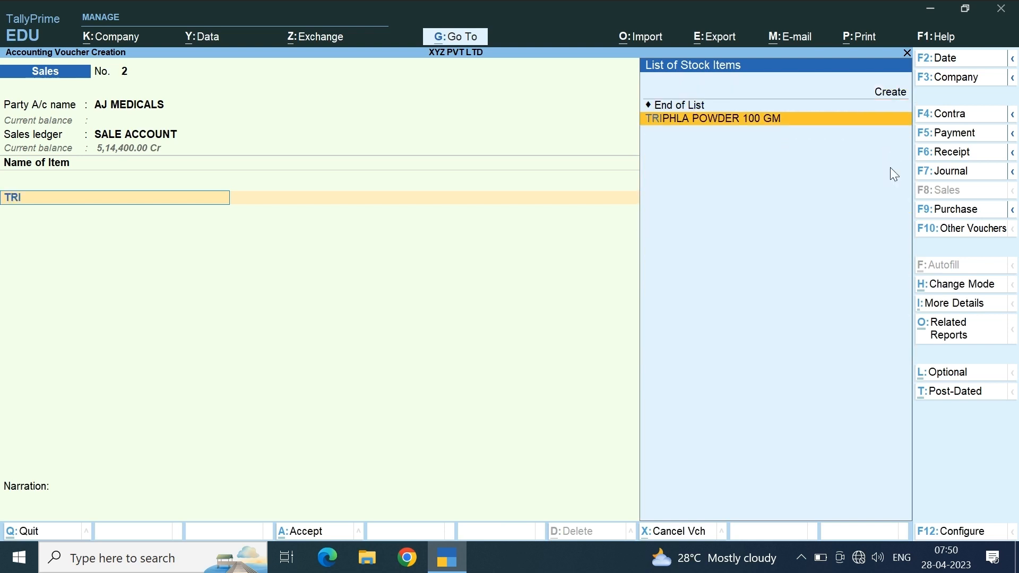
key("Return")
Step: Enter a quantity of 10 PCS at a rate of 60 for the Triphla powder and save the voucher
type("10 PCS")
key("Return")
key("Return")
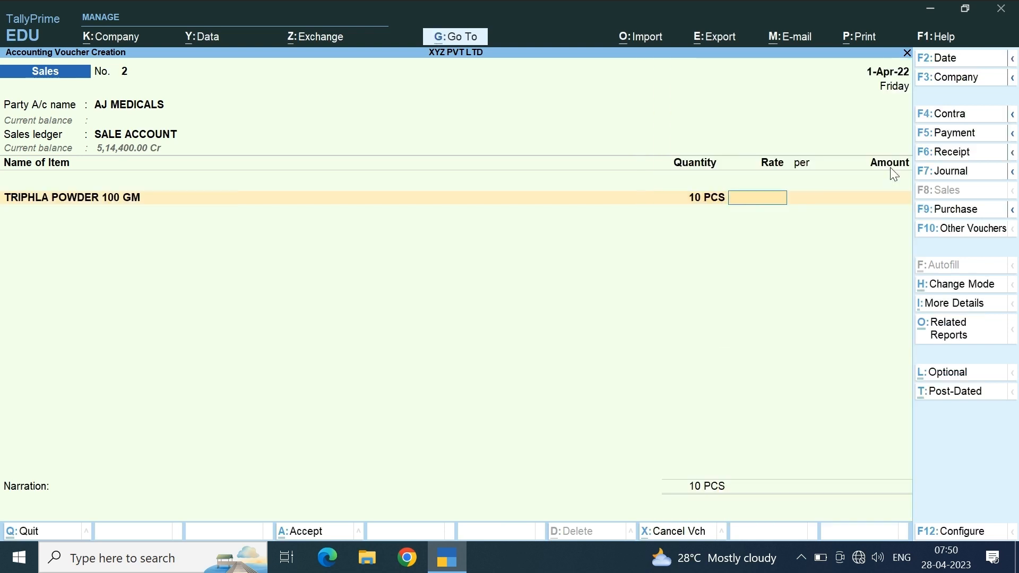
type("60")
key("Return")
key("Return")
key("Return")
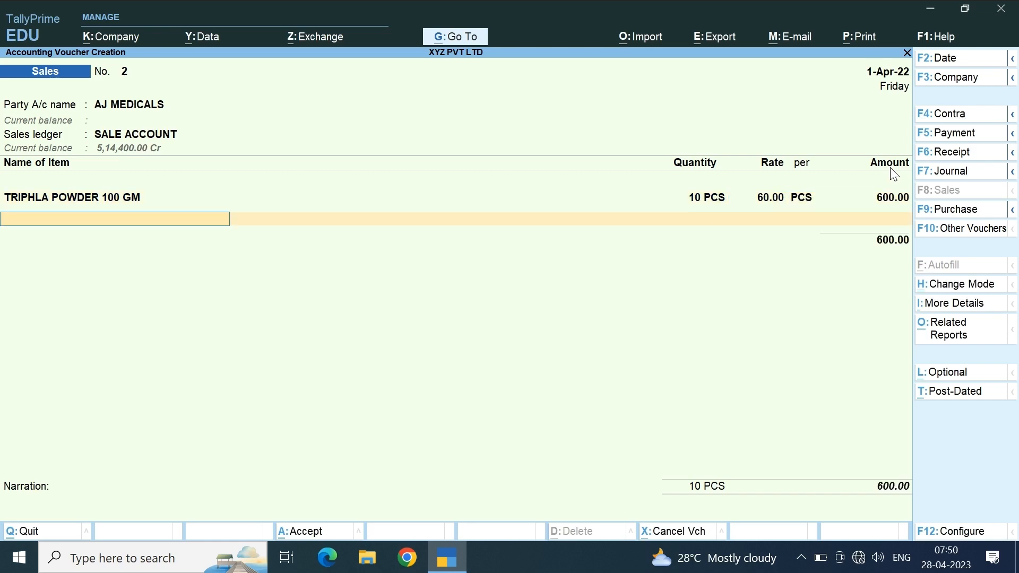
key("ctrl+a")
Step: Choose RAJ MEDICALS as the next voucher's party, accept the default party details and select SALE ACCOUNT as the sales ledger
key("Down")
key("Down")
key("Down")
key("Return")
key("ctrl+a")
key("ctrl+a")
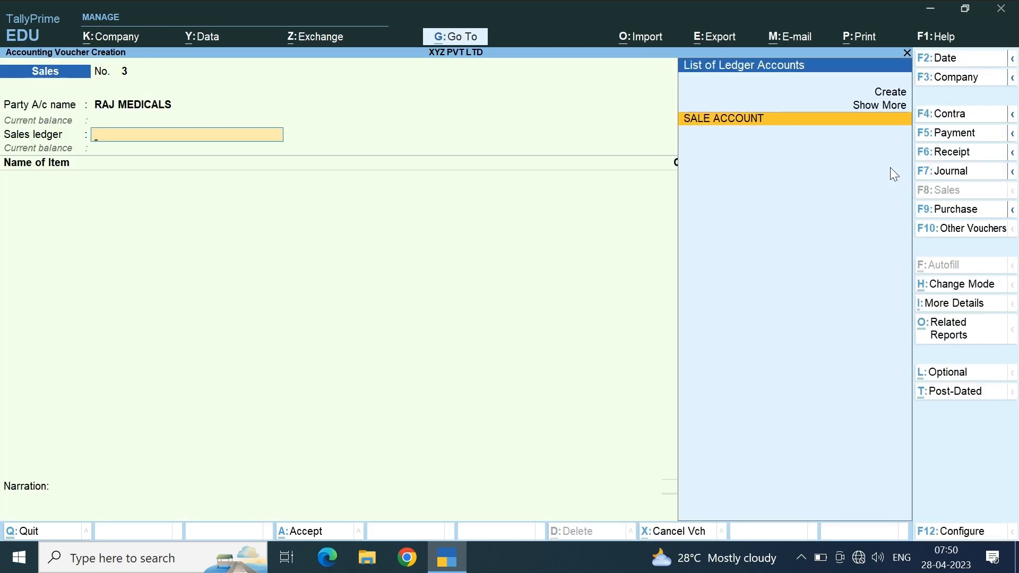
key("Return")
Step: Choose KABAZ GO SAFAL HO 100 GM POWDER as the stock item for the RAJ MEDICALS sale
key("Down")
key("Down")
key("Down")
key("Down")
key("Down")
key("Down")
key("Down")
key("Down")
key("Down")
key("Down")
key("Down")
key("Down")
key("Down")
key("Down")
key("Down")
key("Down")
key("Up")
key("Up")
key("Up")
key("Return")
Step: Enter a quantity of 38 at a rate of 234 for the Kabaz powder and save the voucher
type("38")
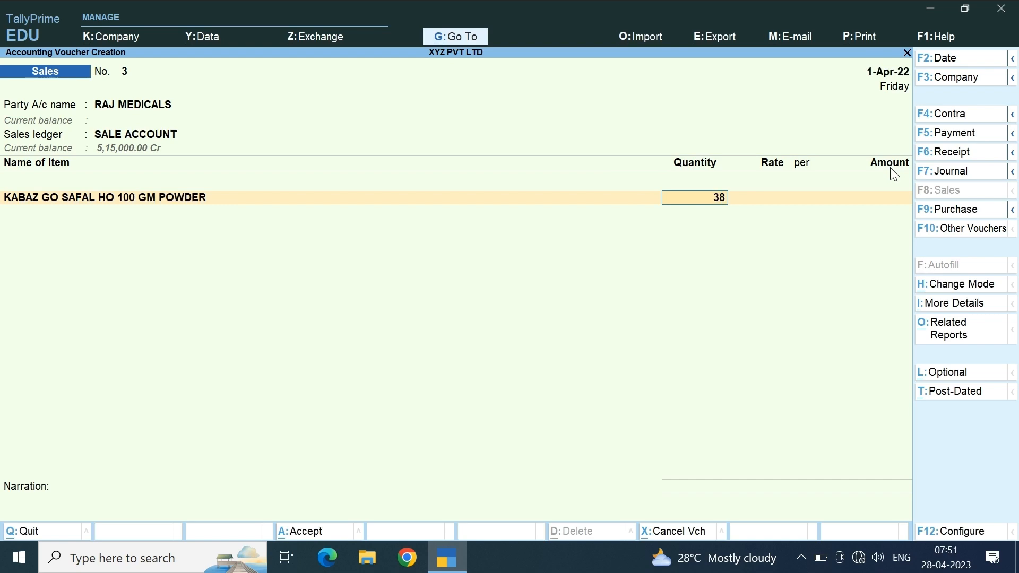
key("Return")
key("Return")
type("234")
key("Return")
key("Return")
key("Return")
key("ctrl+a")
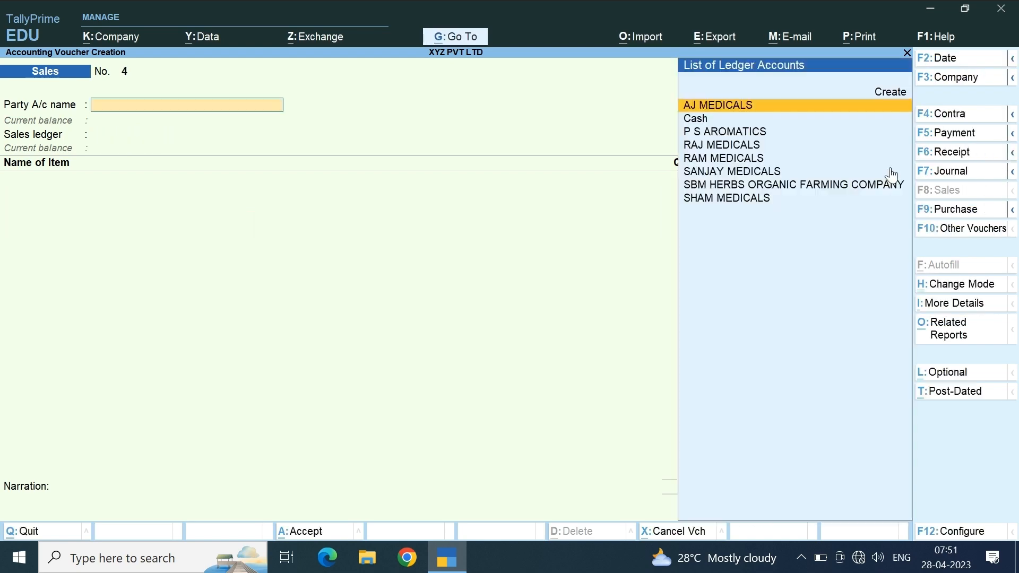
Step: Choose RAM MEDICALS as the next voucher's party, accept the default party details and select SALE ACCOUNT as the sales ledger
key("Down")
key("Down")
key("Down")
key("Down")
key("Return")
key("ctrl+a")
key("ctrl+a")
key("Return")
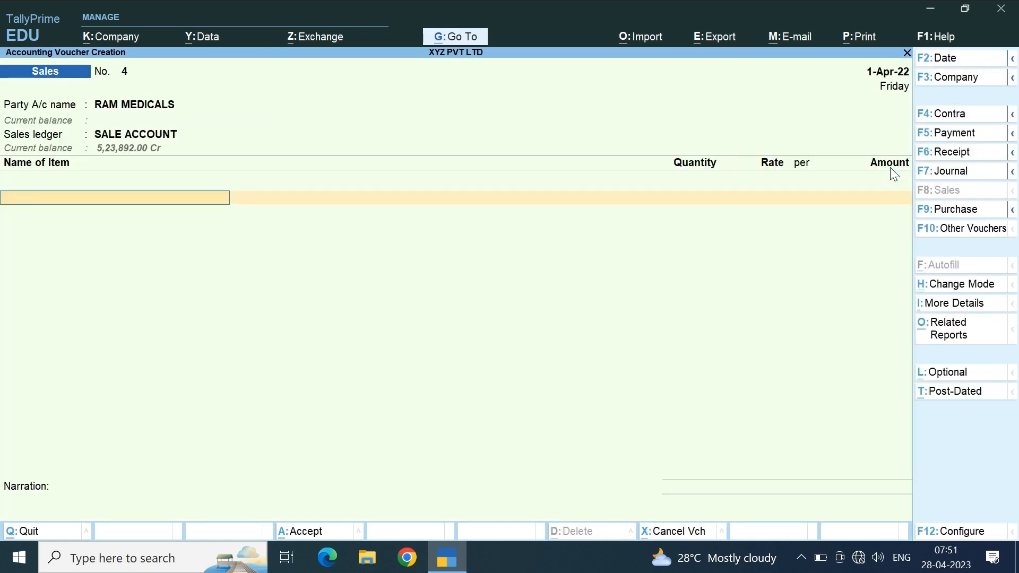
Step: Choose HAIR GROW 30 CAPS as the stock item for the RAM MEDICALS sale
key("Down")
key("Down")
key("Down")
key("Down")
key("Down")
key("Return")
Step: Enter a quantity of 23 PCS at a rate of 467 for the Hair Grow capsules and save the voucher
type("23")
key("Return")
key("Return")
type("467")
key("Return")
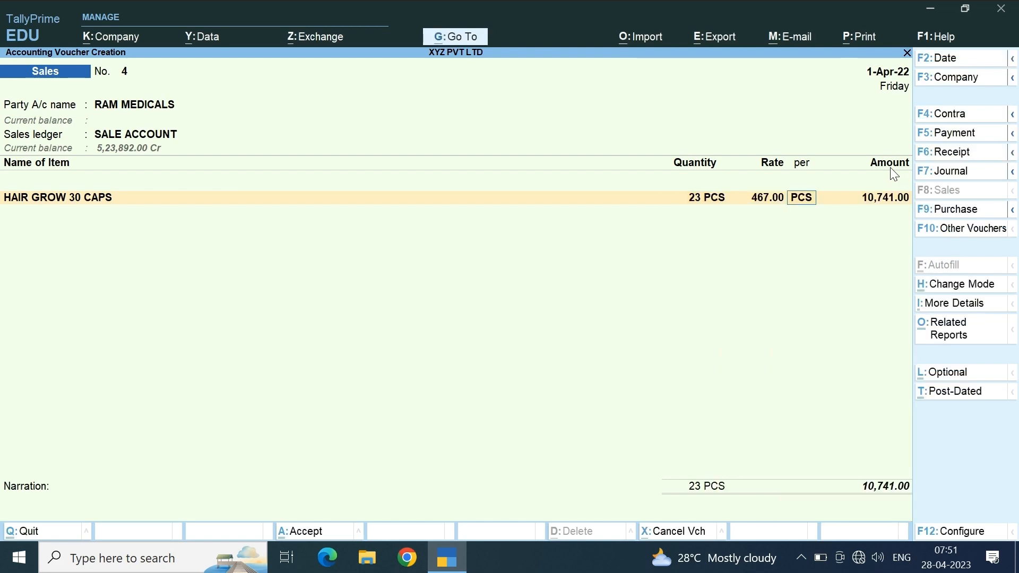
key("Return")
key("Return")
key("ctrl+a")
key("ctrl+a")
Step: Choose SANJAY MEDICALS as the next voucher's party, accept the default party details and select SALE ACCOUNT as the sales ledger
key("Down")
key("Down")
key("Down")
key("Down")
key("Down")
key("Down")
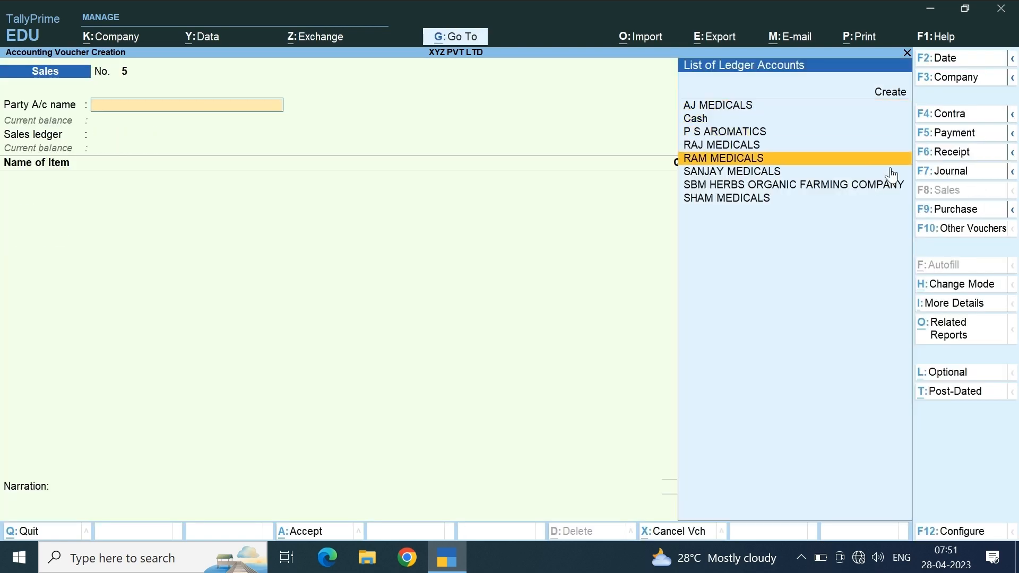
type("s")
key("Return")
key("ctrl+a")
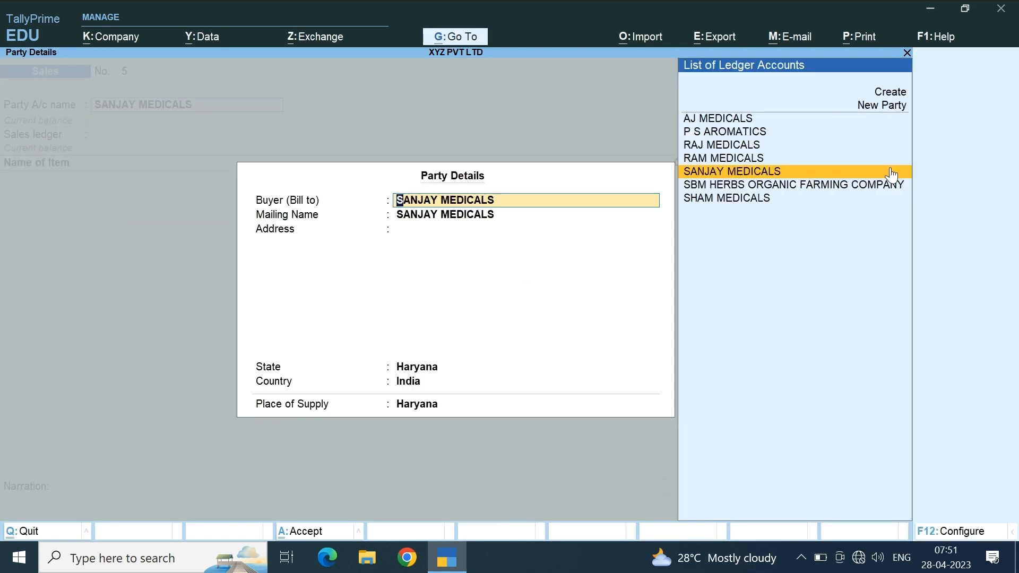
key("ctrl+a")
key("Return")
Step: Add 23 PCS of HAIR GROW 30 CAPS at the prefilled rate to the SANJAY MEDICALS sale and save the voucher
key("Down")
key("Down")
key("Return")
type("23")
key("Return")
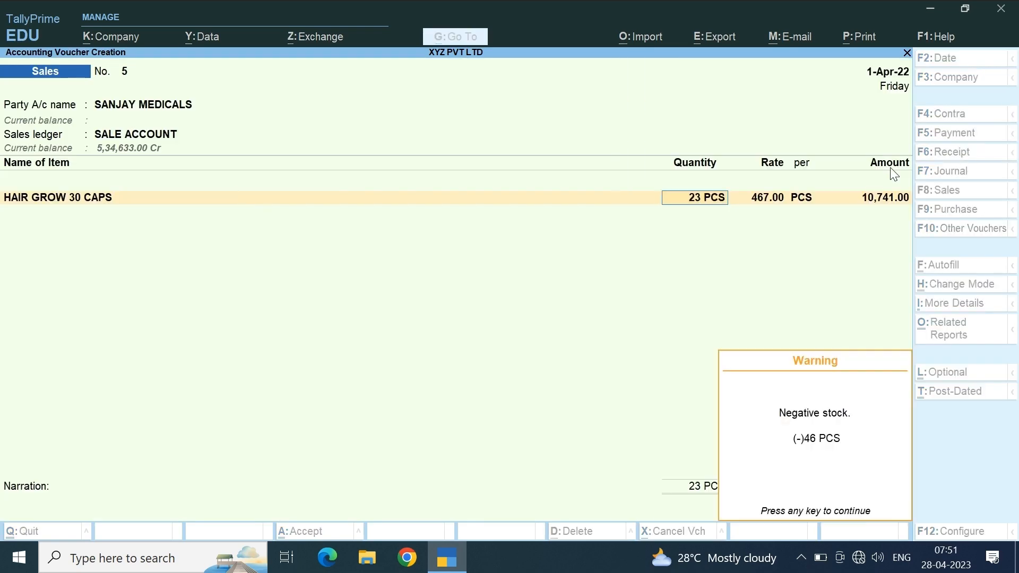
key("Return")
key("Return")
key("ctrl+a")
Step: Choose SHAM MEDICALS as the next voucher's party, accept the default party details and select SALE ACCOUNT as the sales ledger
key("Down")
key("Down")
key("Down")
key("Down")
key("Down")
key("Down")
key("Down")
key("Return")
key("ctrl+a")
key("ctrl+a")
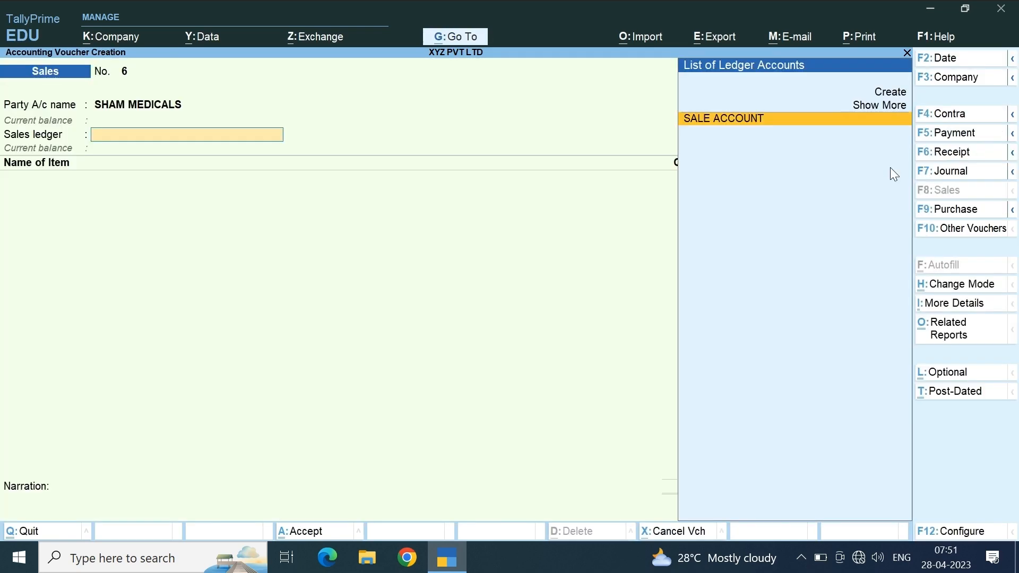
key("Return")
Step: Choose HERBAL FANTASY 2716 as the stock item for the SHAM MEDICALS sale
key("Down")
key("Down")
key("Down")
key("Down")
key("Down")
key("Down")
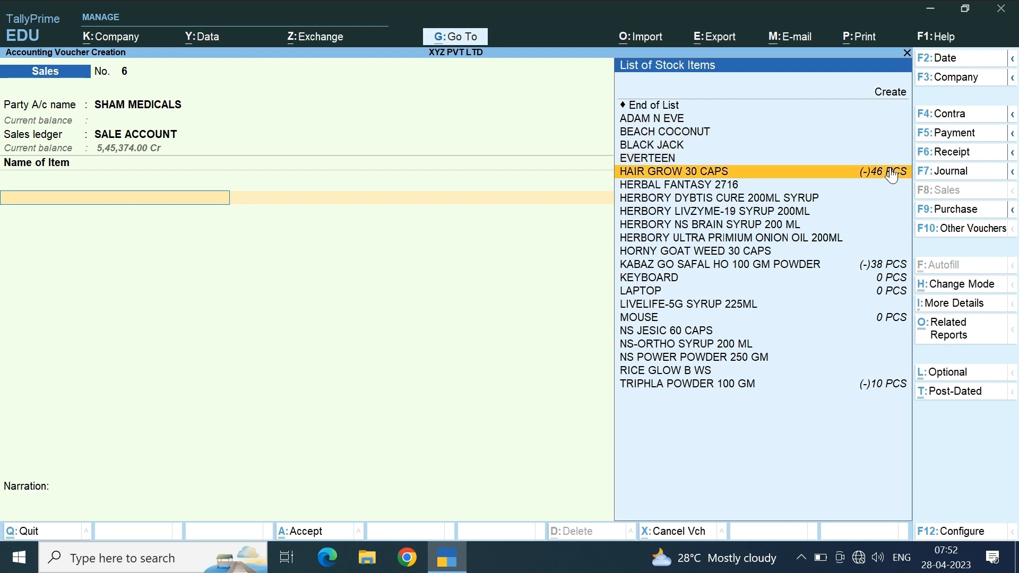
key("Return")
Step: Enter a quantity of 24 KG at a rate of 533 for Herbal Fantasy 2716 and save the voucher
type("24")
key("Return")
type("533")
key("Return")
key("Return")
key("Return")
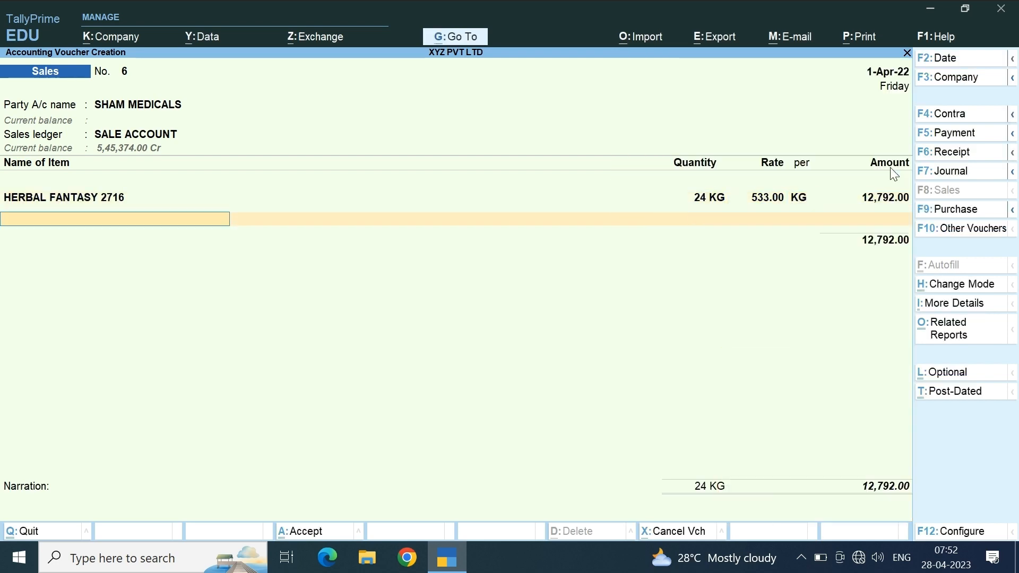
key("Return")
key("ctrl+a")
Step: Leave voucher entry and display the list of groups in the Chart of Accounts
key("Down")
key("Escape")
key("Return")
key("Down")
key("Down")
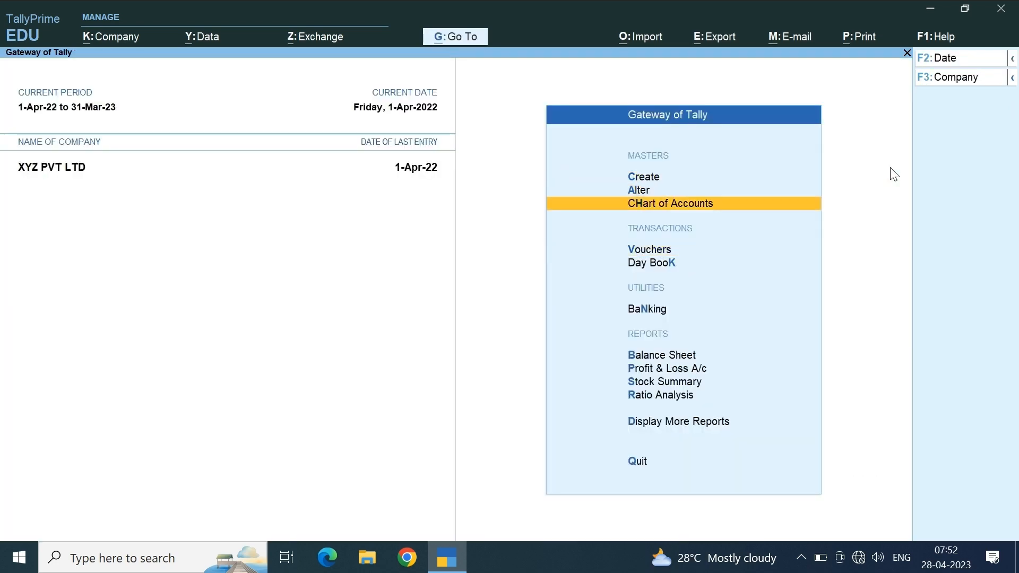
key("Return")
key("Up")
key("Return")
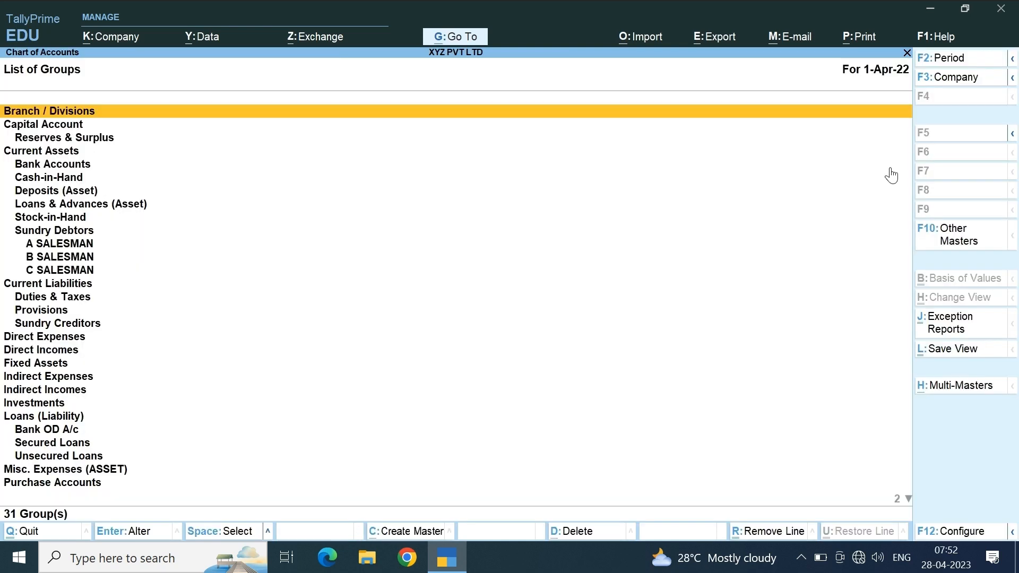
Step: Open the A SALESMAN group under Sundry Debtors for inspection and close it without changes
key("Down")
key("Down")
key("Down")
key("Down")
key("Down")
key("Down")
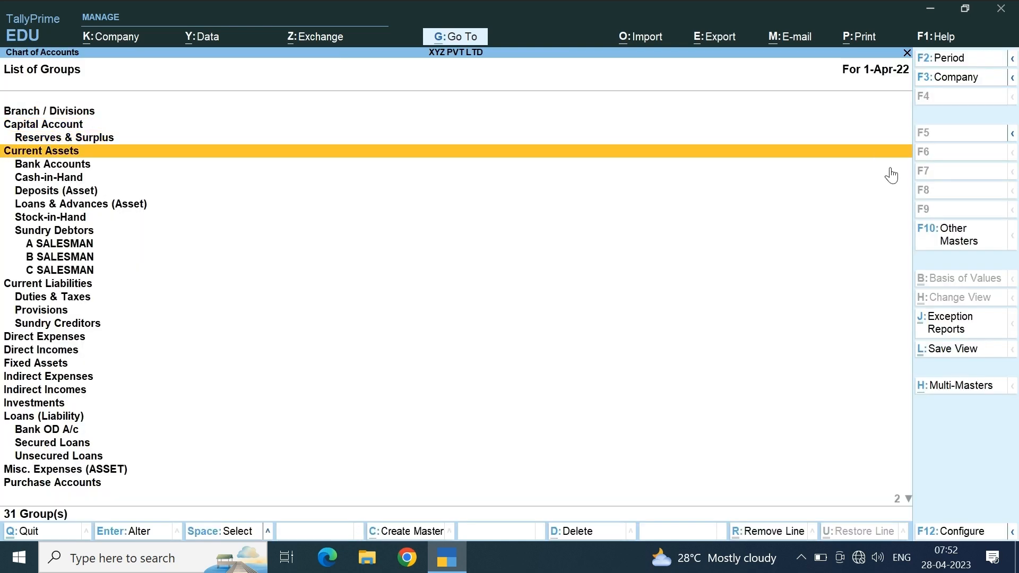
key("Down")
key("Down")
key("Down")
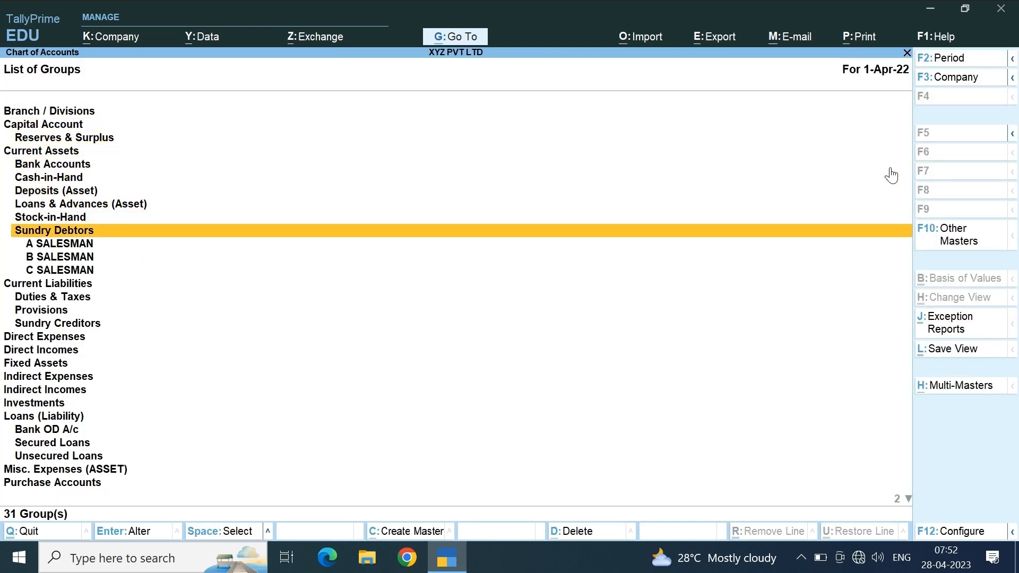
key("Down")
key("Return")
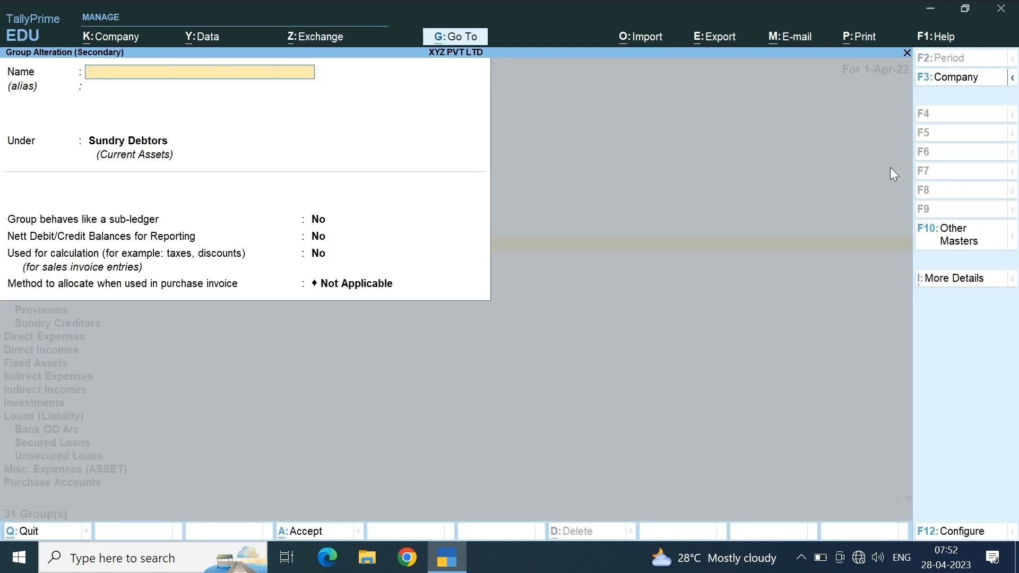
key("Escape")
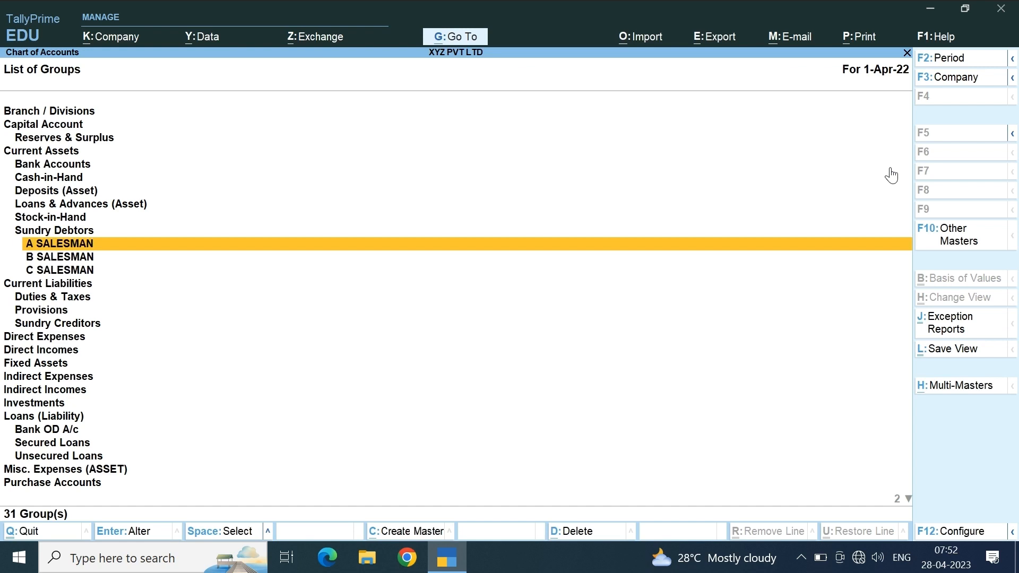
Step: Examine the salesman subgroups under Sundry Debtors and return to the Gateway of Tally without quitting the program
key("Down")
key("Down")
key("Up")
key("Up")
key("Down")
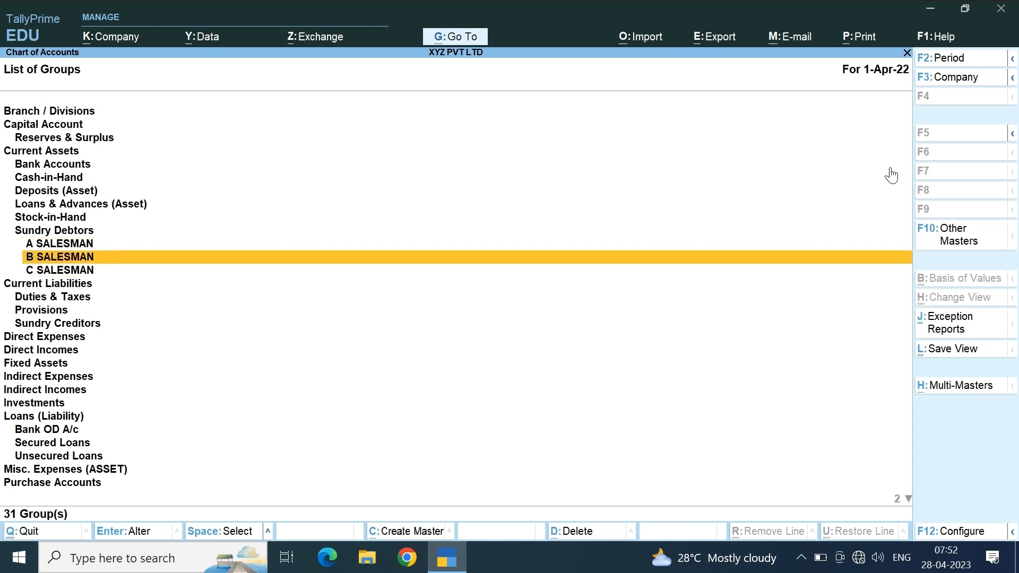
key("Down")
key("Down")
key("Down")
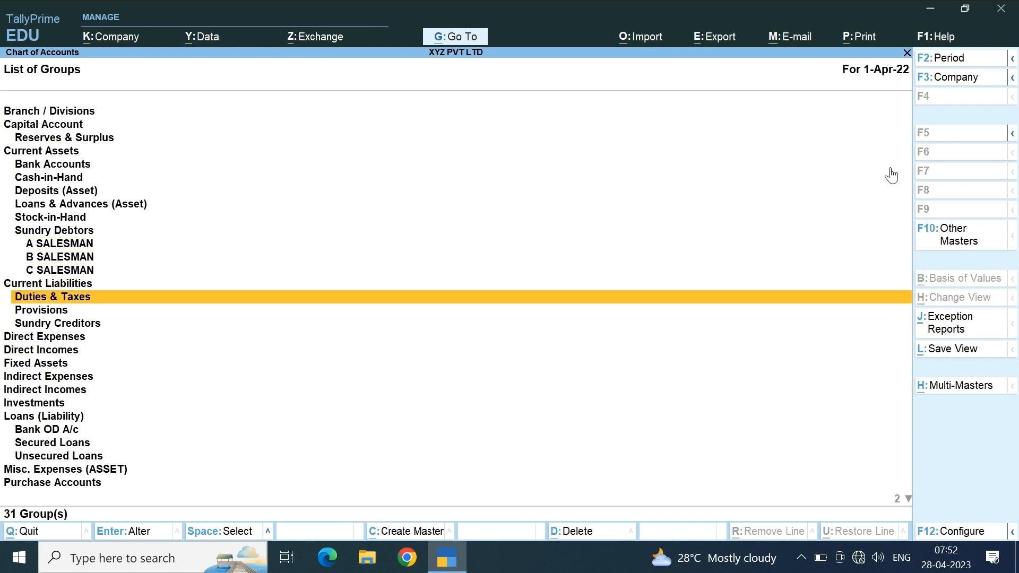
key("Escape")
key("Escape")
key("Escape")
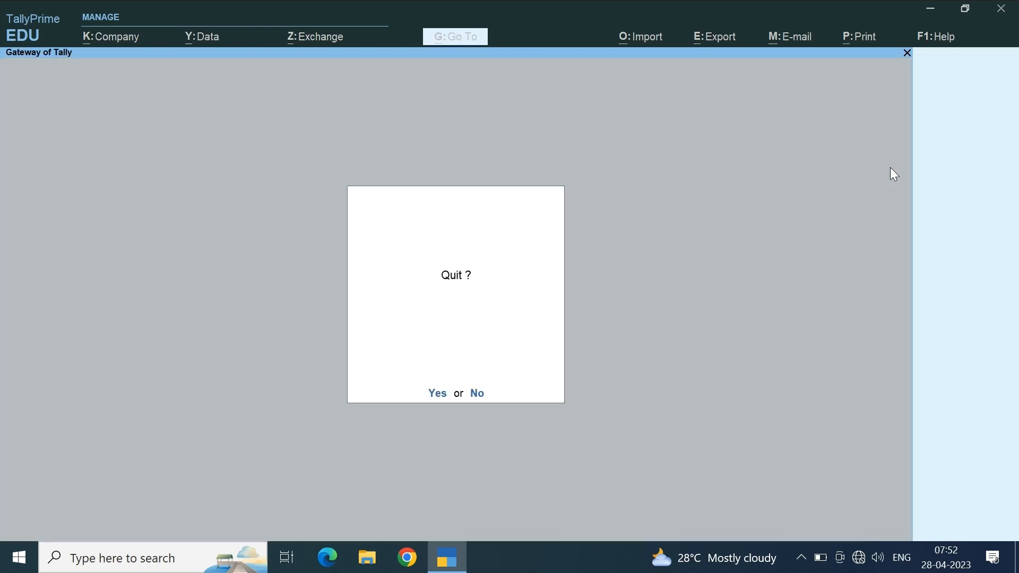
key("Escape")
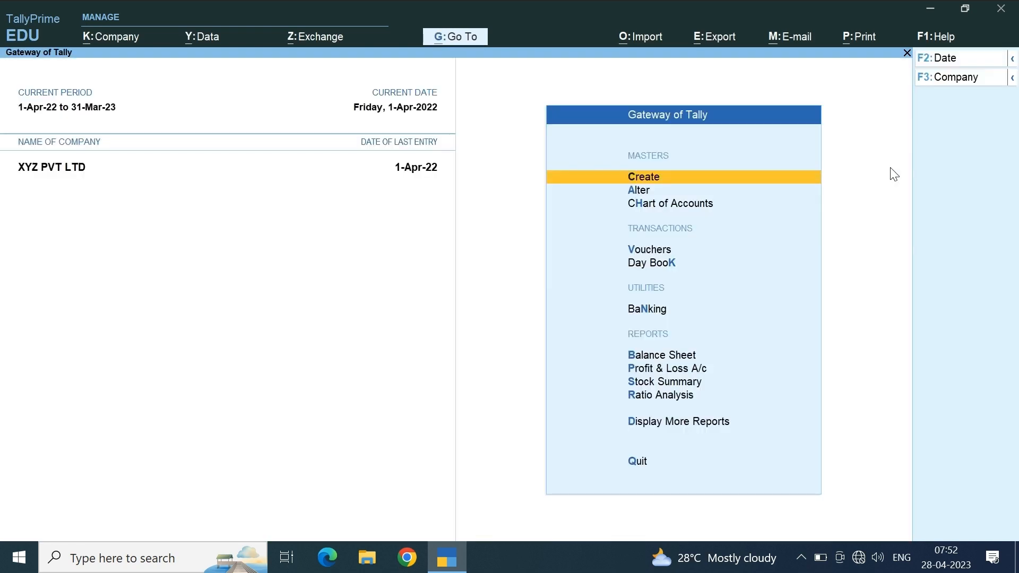
Step: Open the Balance Sheet report from the Gateway of Tally
key("Down")
key("Down")
key("Down")
key("Down")
key("Down")
key("Down")
key("Down")
key("Down")
key("Down")
key("Down")
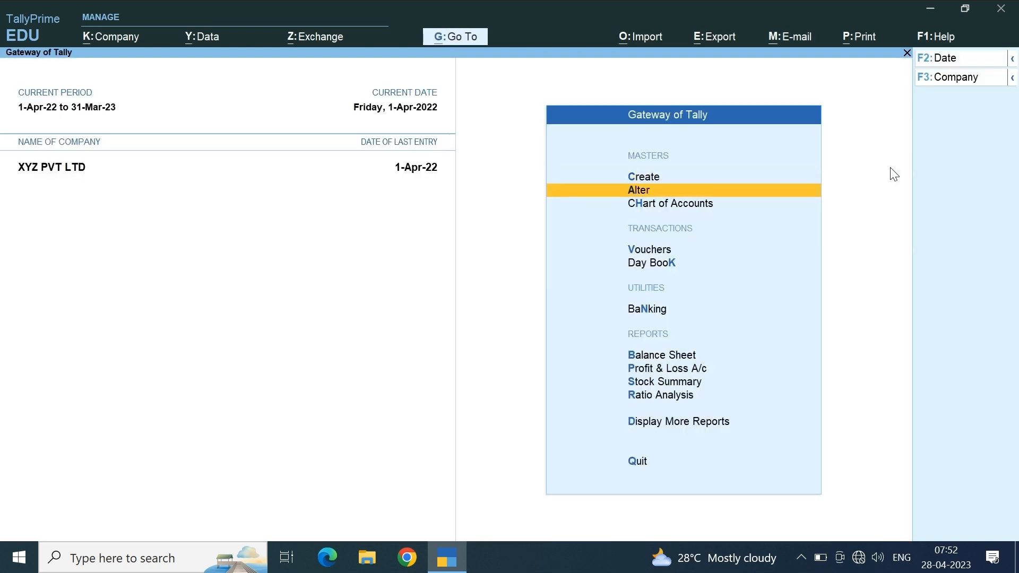
key("Up")
key("Up")
key("Up")
key("Up")
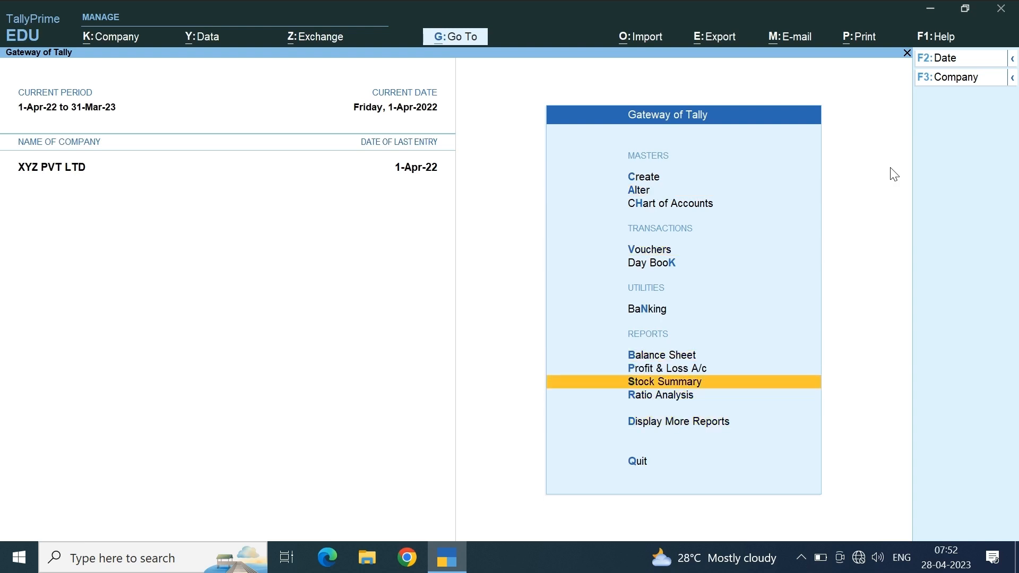
key("Return")
Step: Drill down from Current Assets on the Balance Sheet into the Sundry Debtors group summary
key("Right")
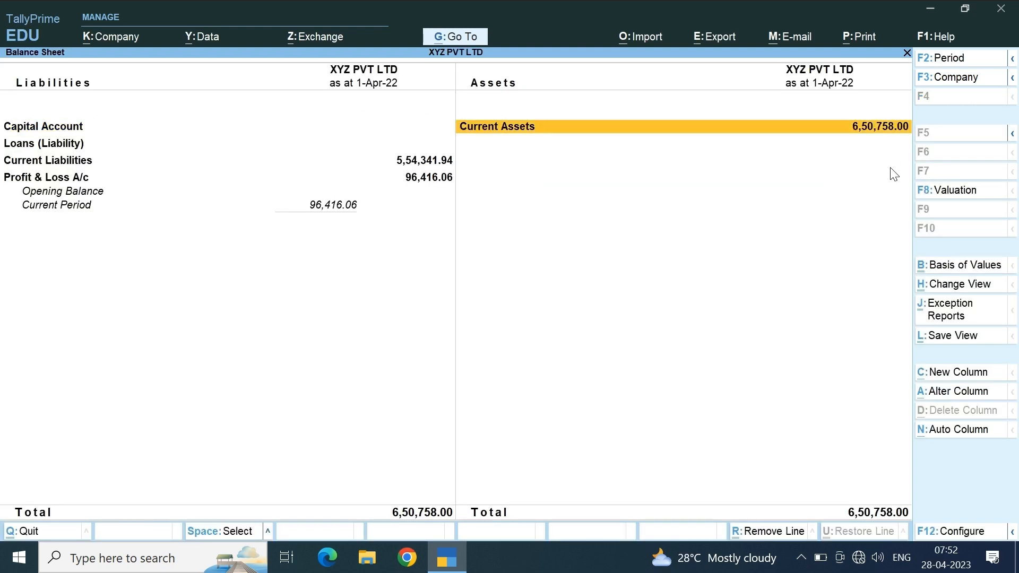
key("Return")
key("Down")
key("Return")
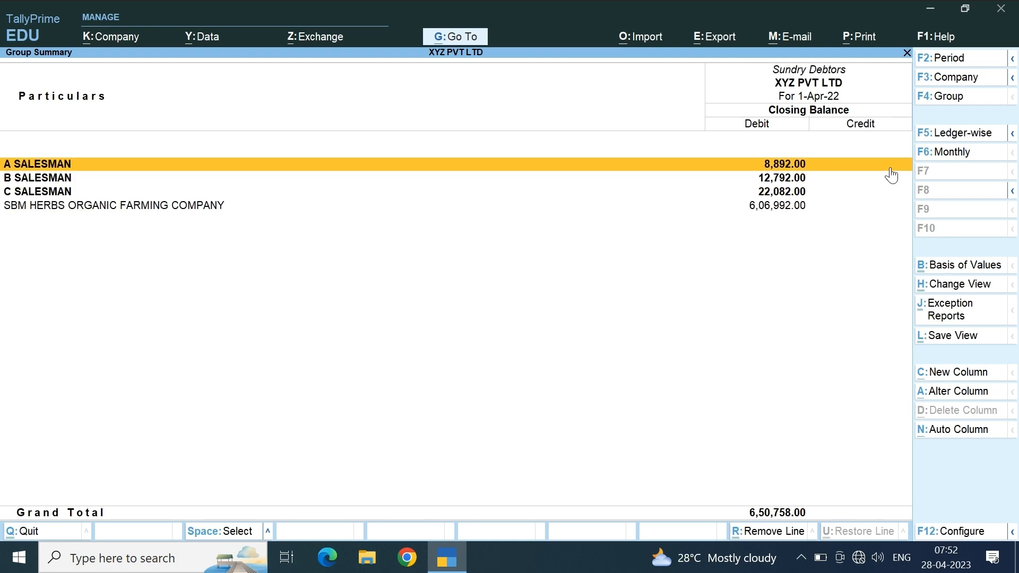
Step: Examine the closing balances under Sundry Debtors, view A SALESMAN's party-wise breakdown and return to the summary
key("Down")
key("Down")
key("Down")
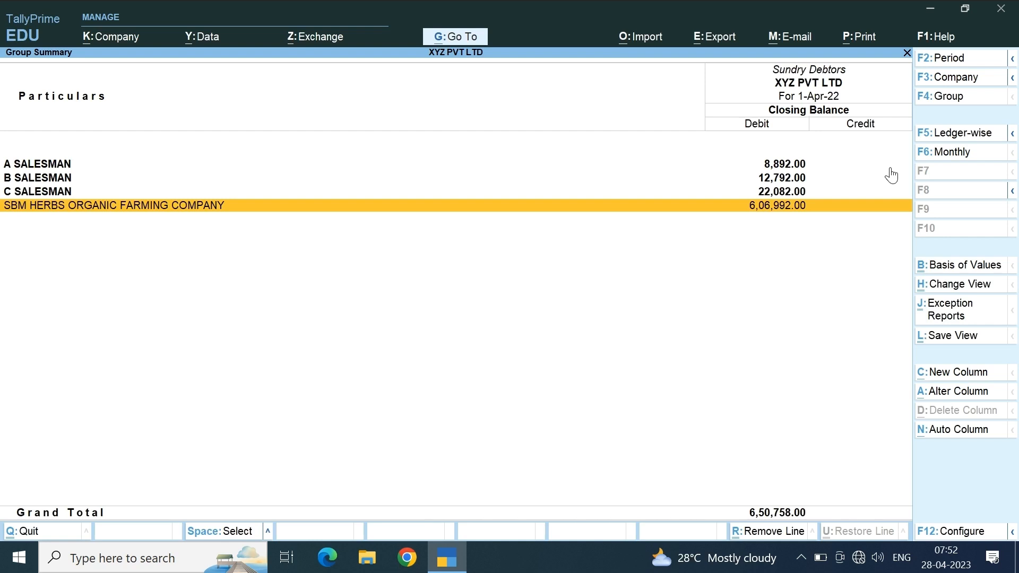
key("Up")
key("Up")
key("Up")
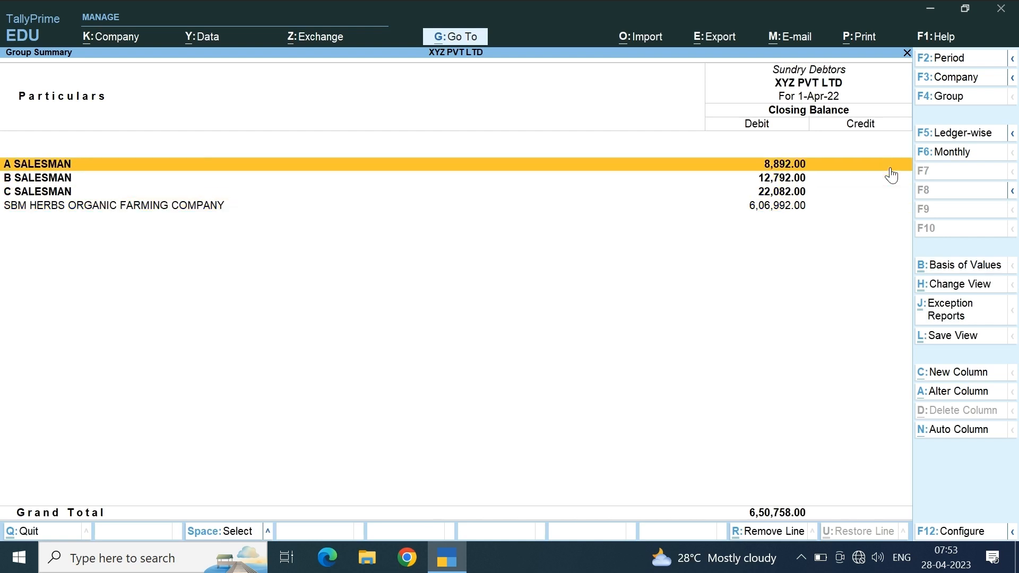
key("Return")
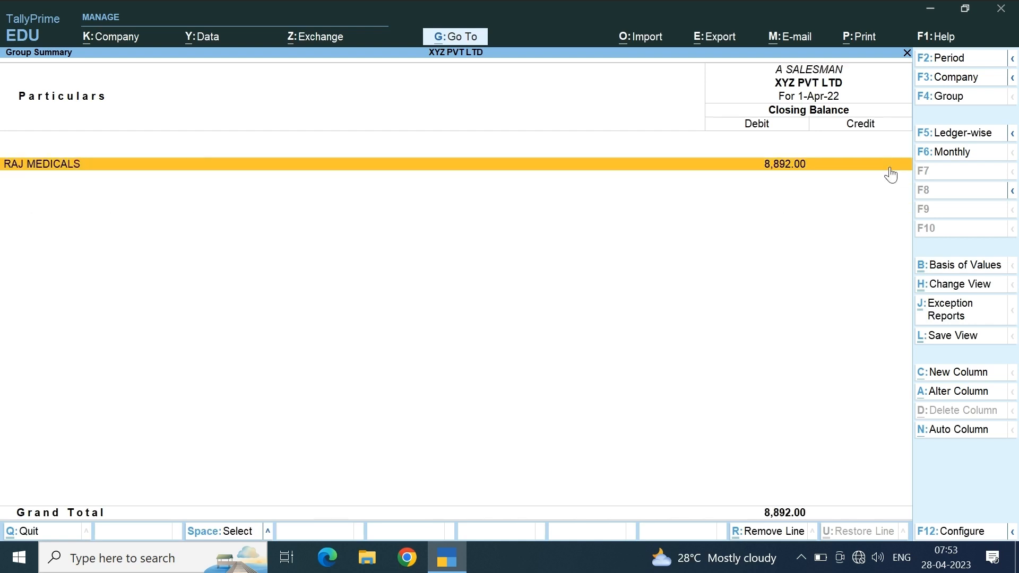
key("Escape")
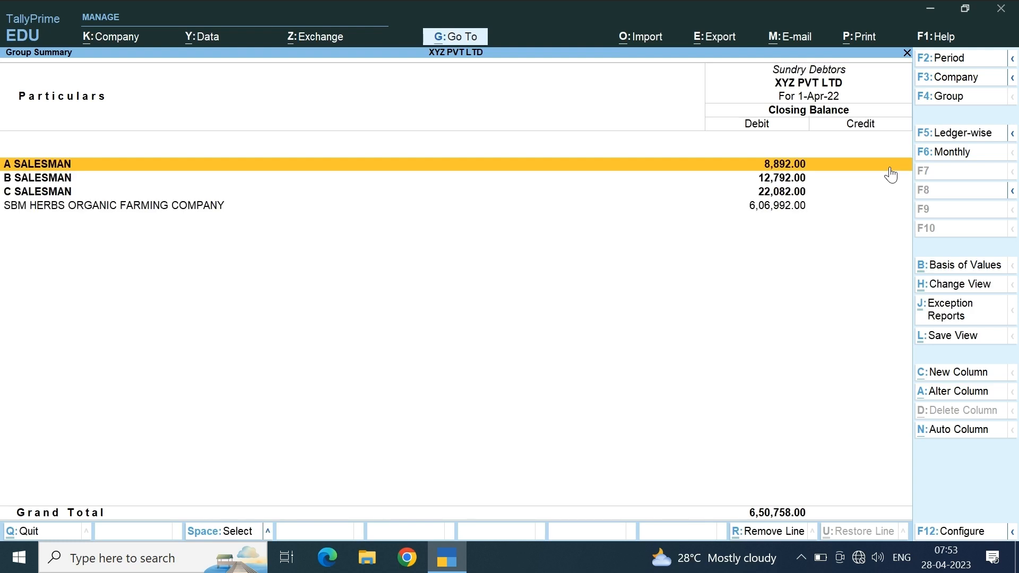
Step: Open the Sundry Debtors summary's period settings and accept the start date 1-4-2022
key("F2")
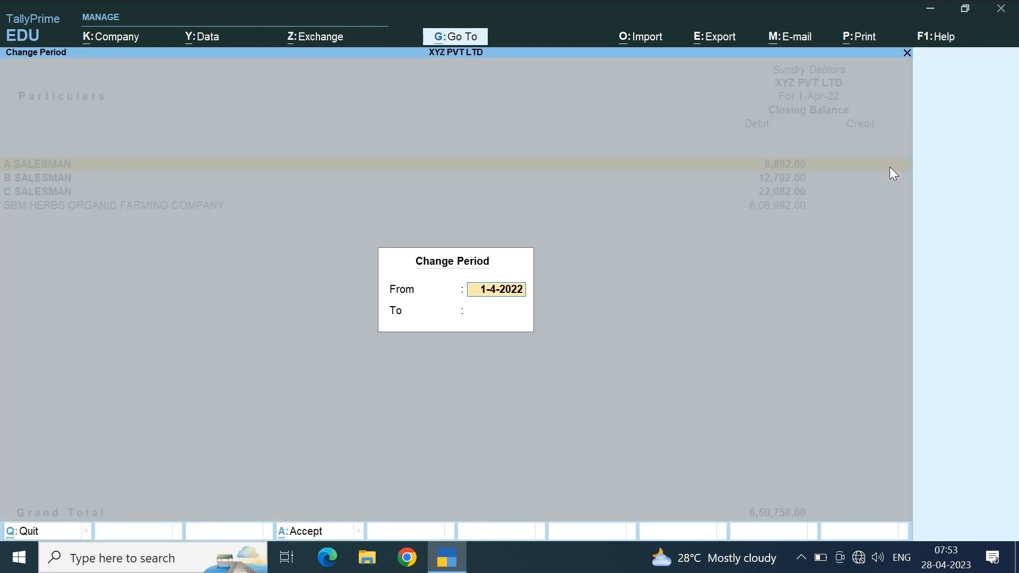
key("Return")
key("Return")
Step: View B SALESMAN's party-wise breakdown and return to the Sundry Debtors summary
key("Down")
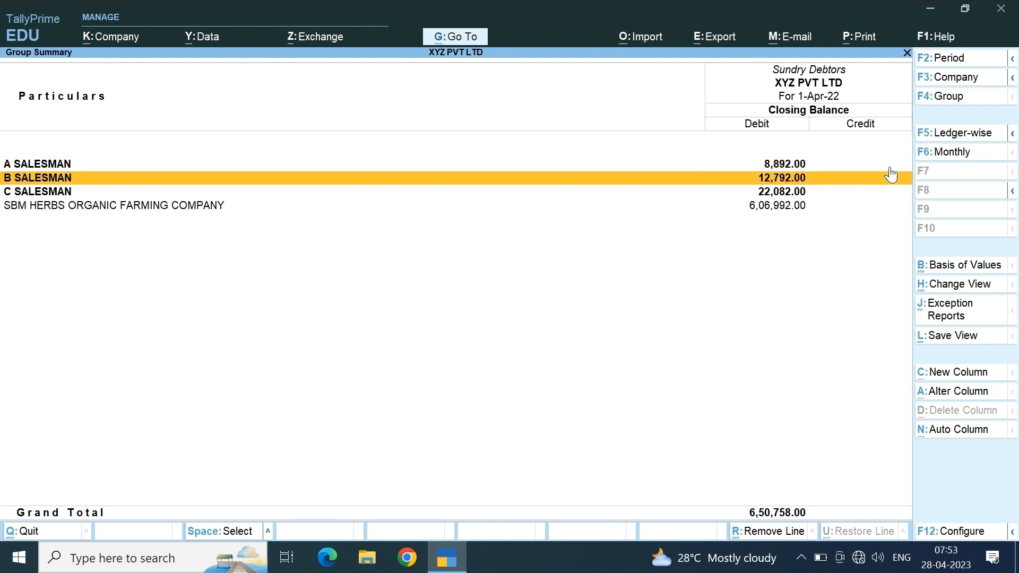
key("Return")
key("Escape")
Step: Examine C SALESMAN's party-wise balances, return to the Sundry Debtors summary and compare the salesman groups' closing balances
key("Down")
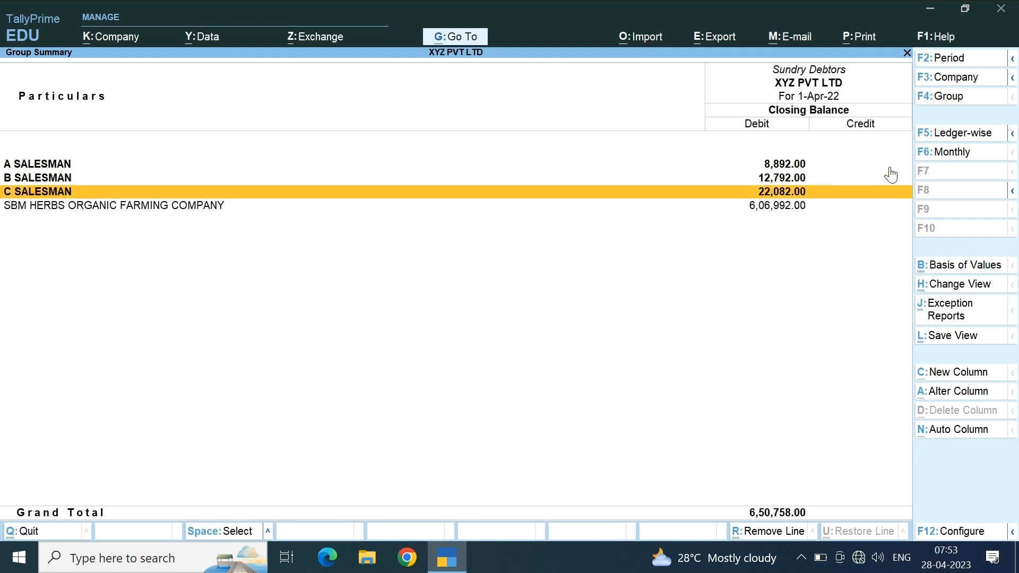
key("Return")
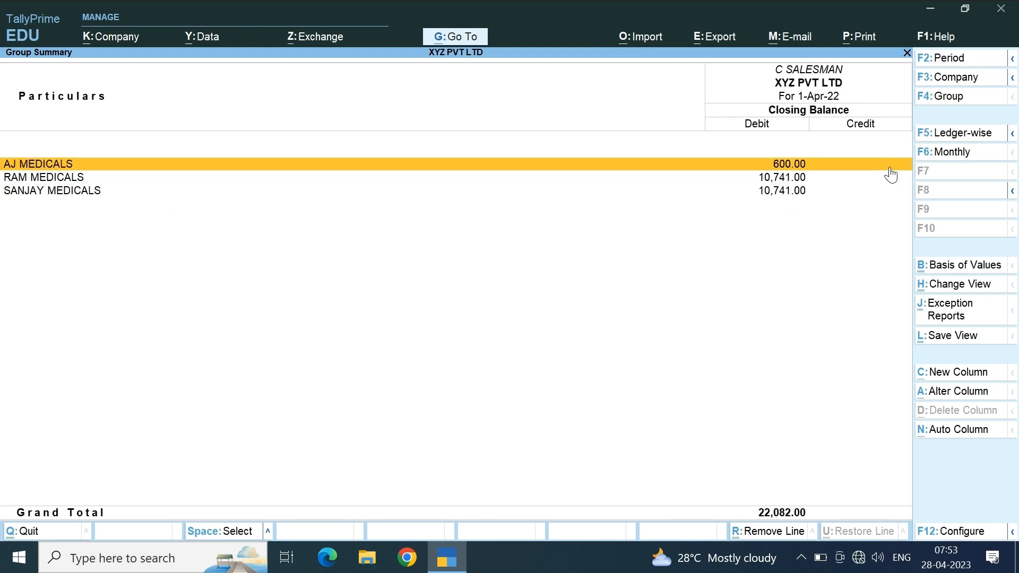
key("Down")
key("Down")
key("Escape")
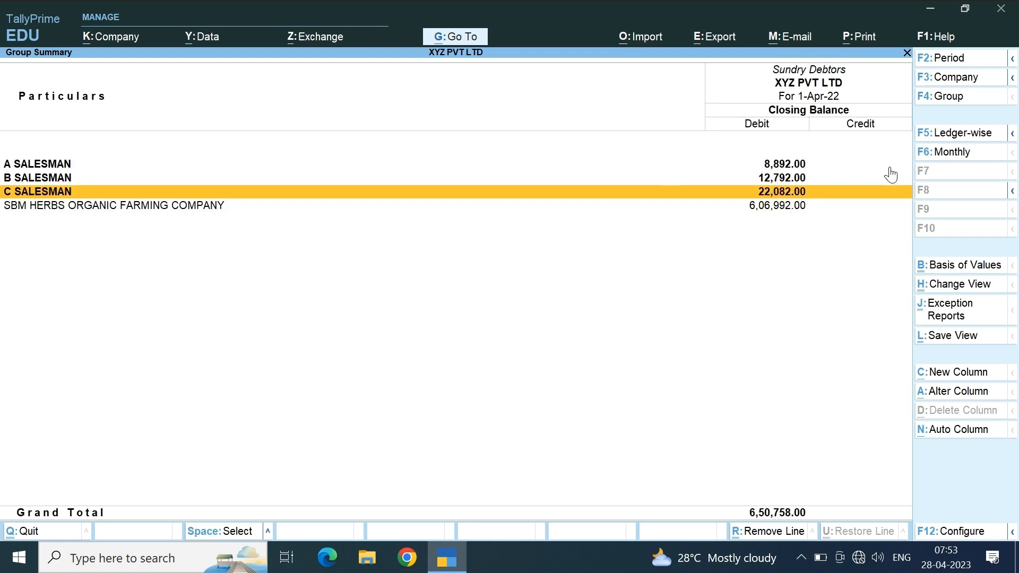
key("Up")
key("Up")
key("Down")
key("Down")
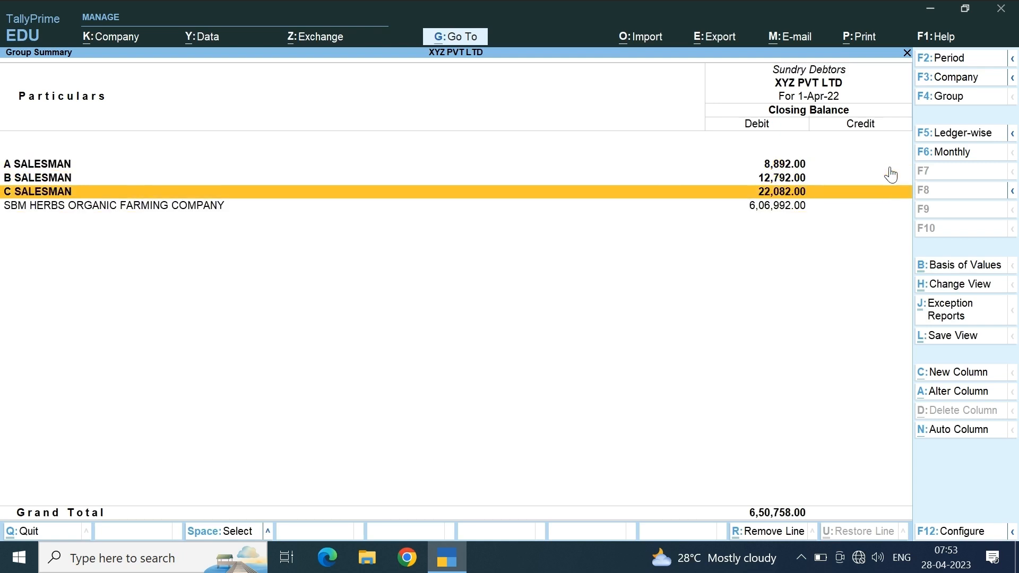